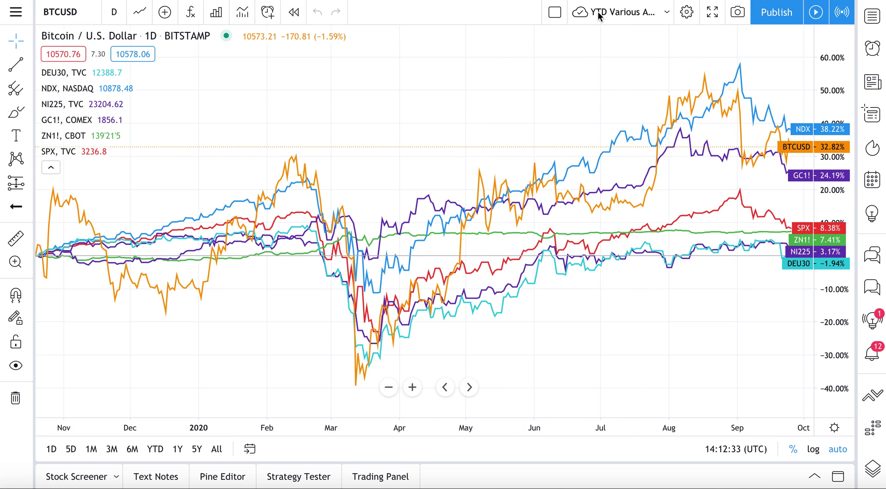
- Set the comparison chart's date range to year to date (YTD) and save the chart layout
{"action": "left_click", "coordinate": [668, 15]}
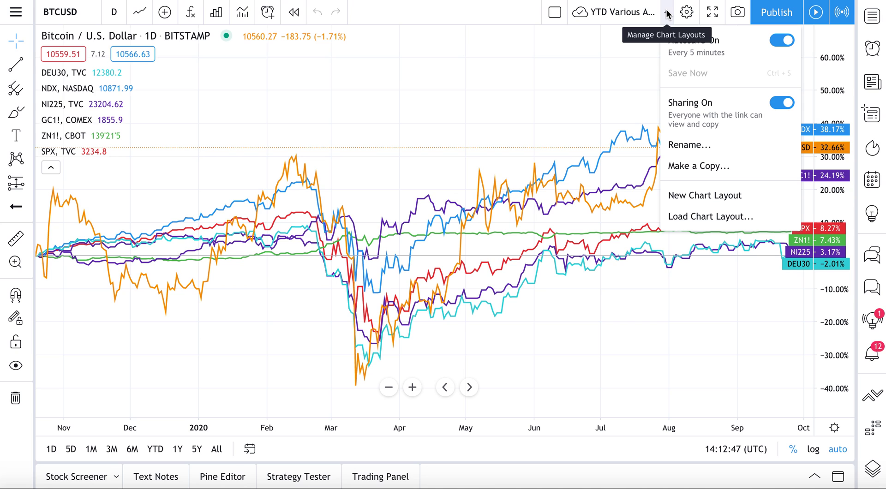
{"action": "left_click", "coordinate": [530, 79]}
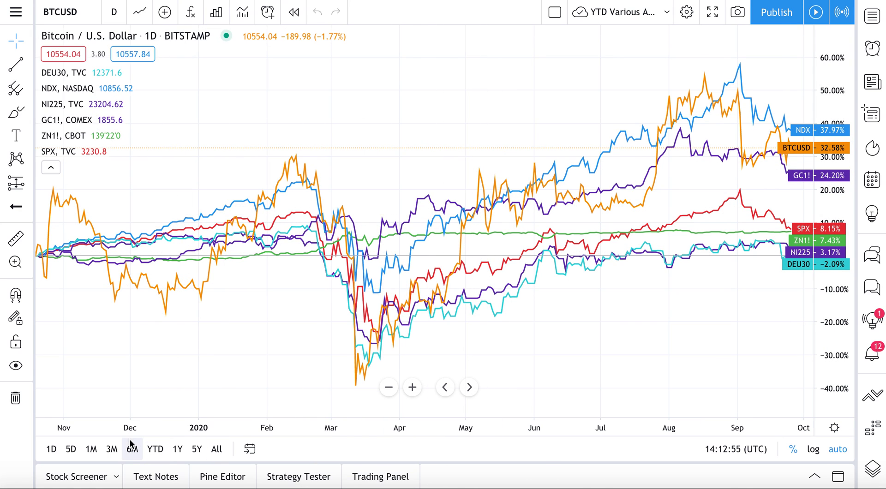
{"action": "left_click", "coordinate": [153, 450]}
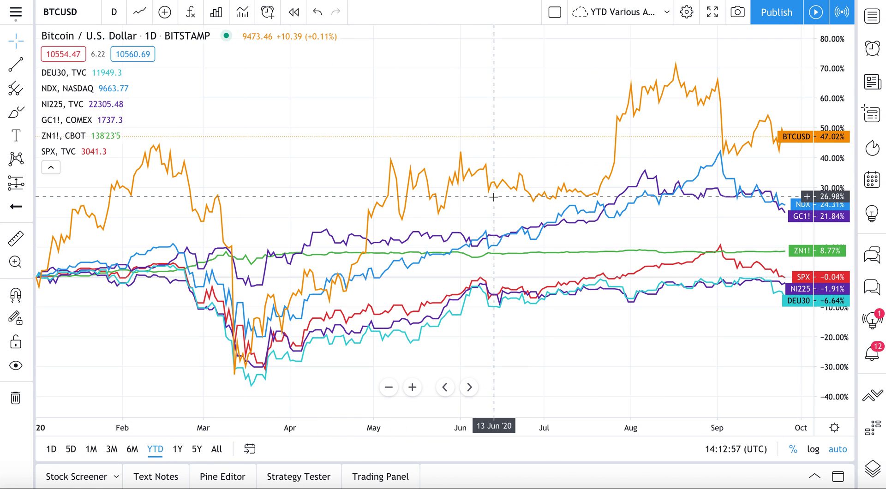
{"action": "left_click", "coordinate": [601, 12]}
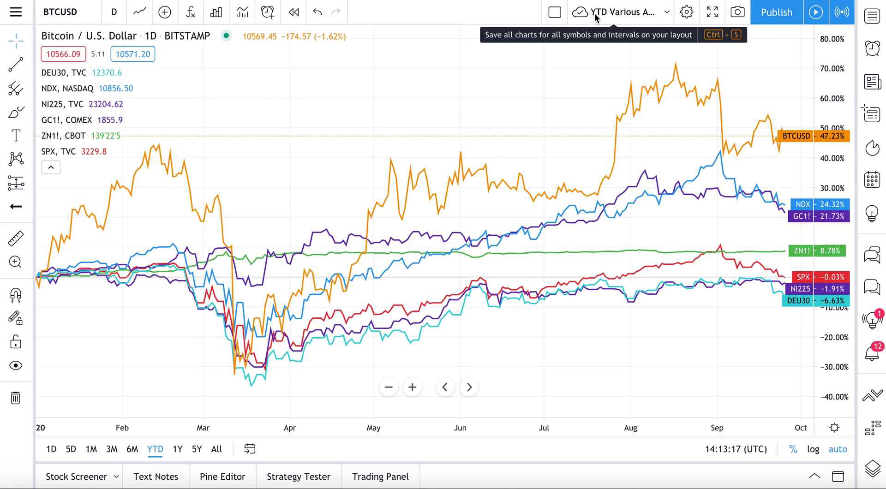
- Switch the layout's autosave off and back on, and do the same with its link sharing
{"action": "left_click", "coordinate": [666, 12]}
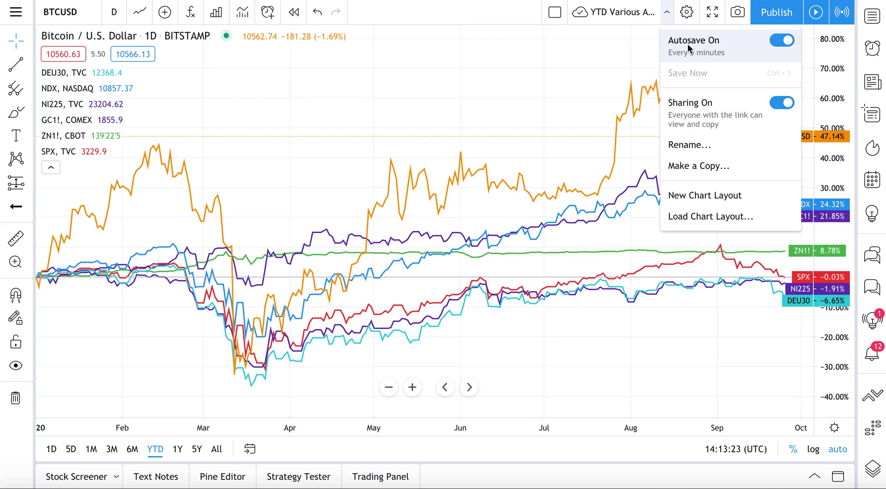
{"action": "left_click", "coordinate": [781, 40]}
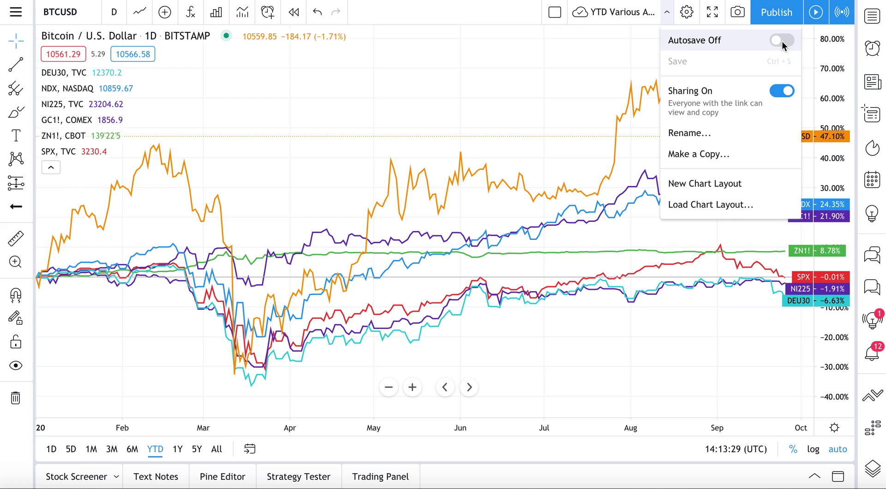
{"action": "left_click", "coordinate": [782, 41]}
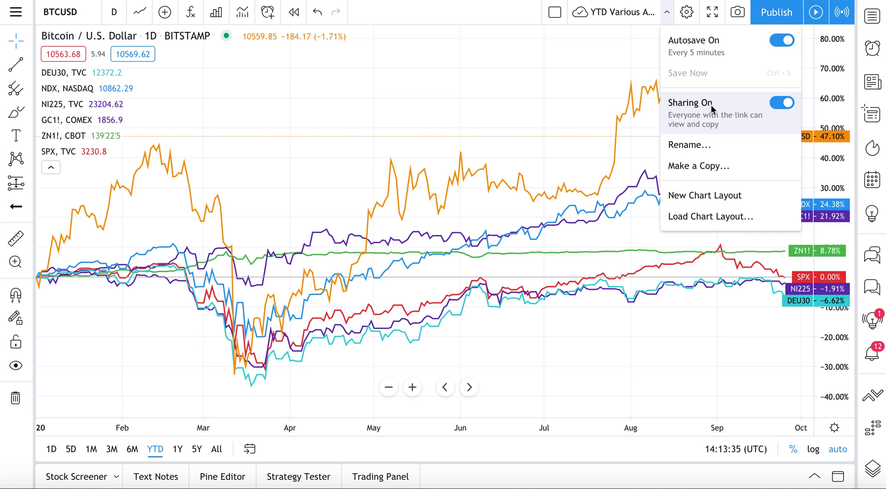
{"action": "left_click", "coordinate": [780, 107]}
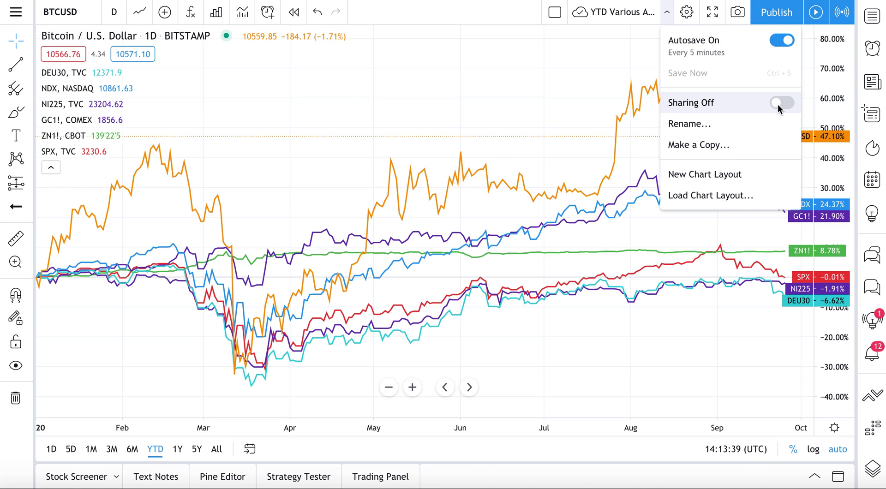
{"action": "left_click", "coordinate": [780, 107]}
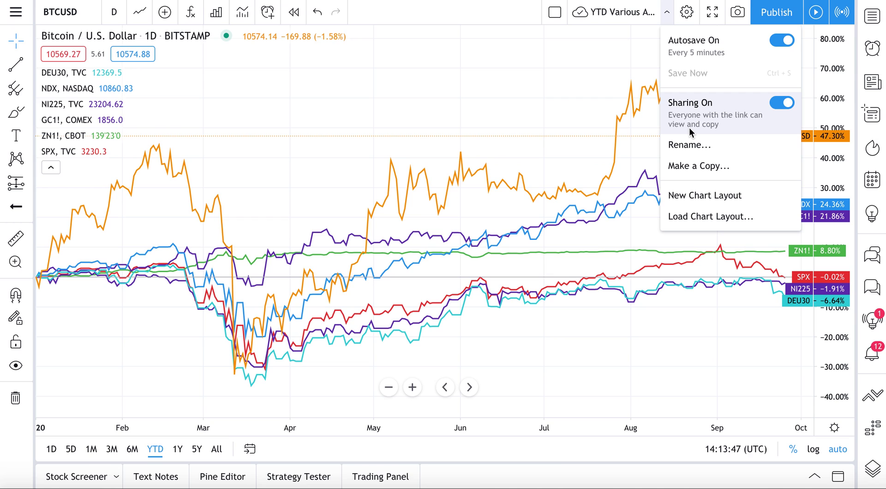
{"action": "left_click", "coordinate": [517, 120]}
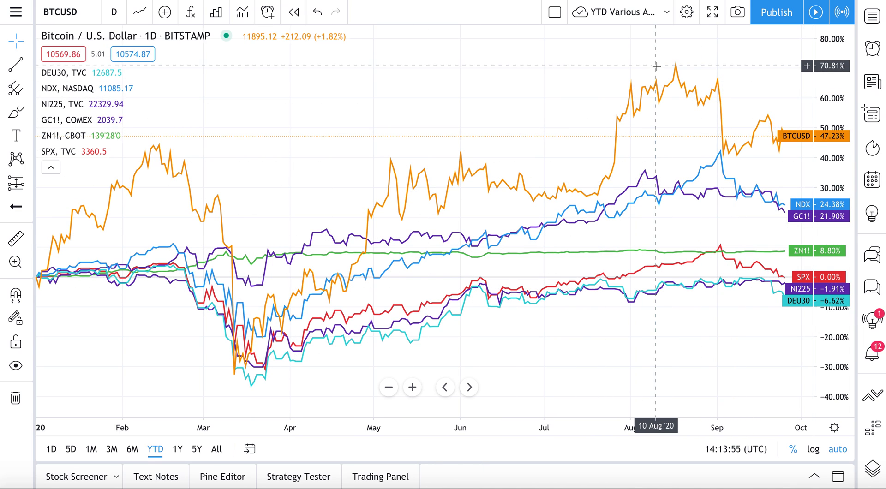
{"action": "left_click", "coordinate": [667, 15]}
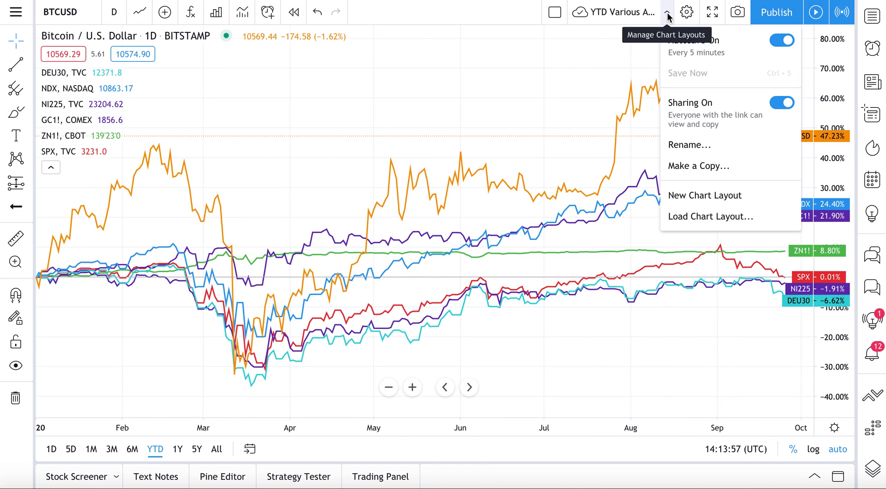
{"action": "left_click", "coordinate": [700, 145]}
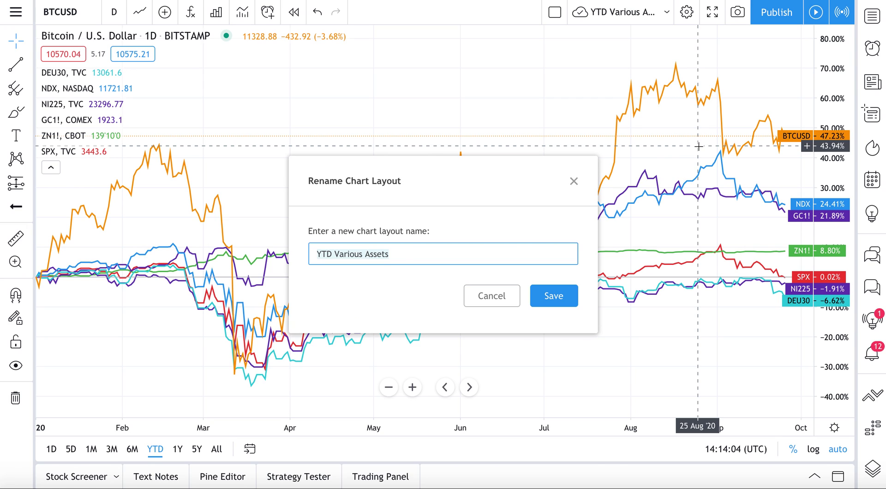
{"action": "left_click", "coordinate": [406, 252]}
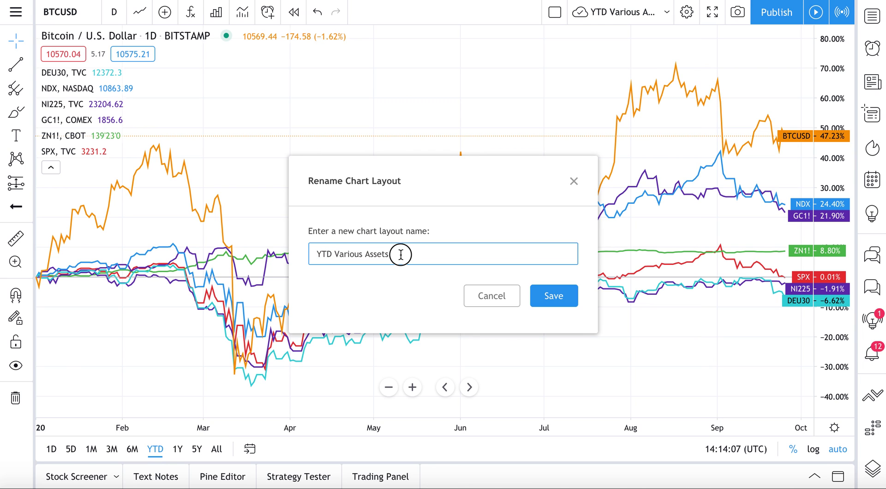
{"action": "key", "text": "Return"}
- Rename the chart layout as "YTD Comparison" and save the new name
{"action": "left_click", "coordinate": [668, 15]}
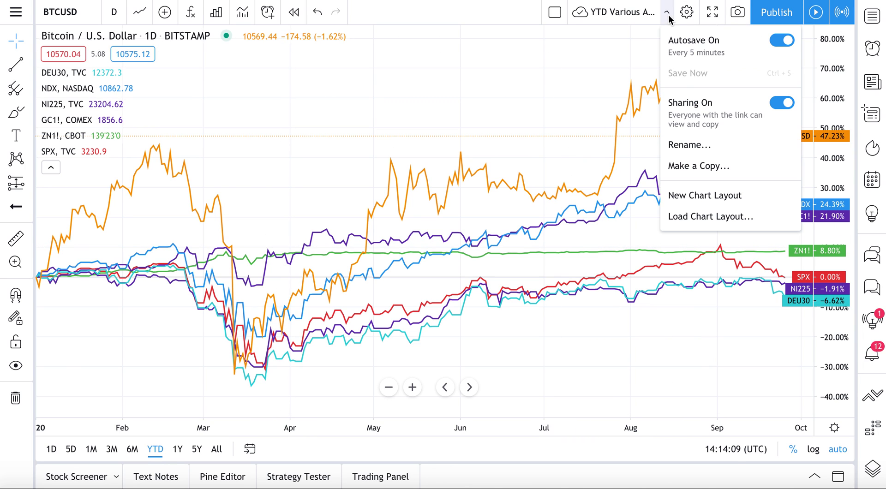
{"action": "left_click", "coordinate": [702, 143]}
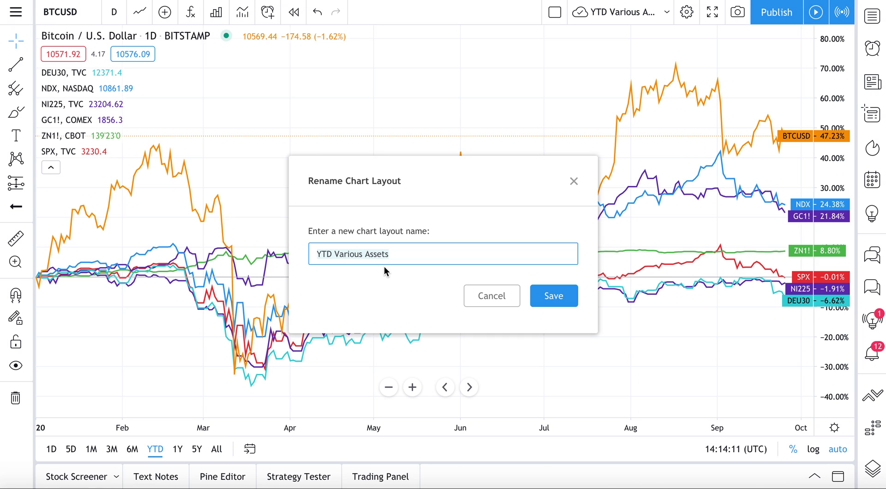
{"action": "type", "text": "YTD Comparison"}
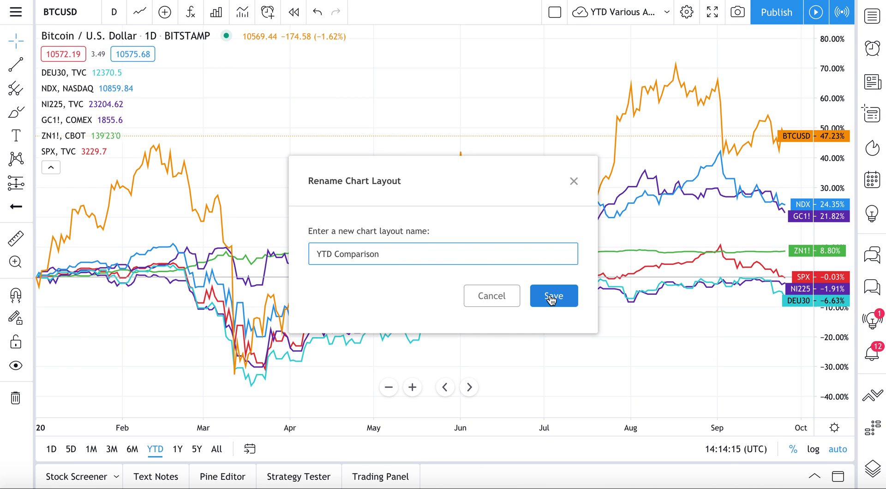
{"action": "left_click", "coordinate": [550, 299]}
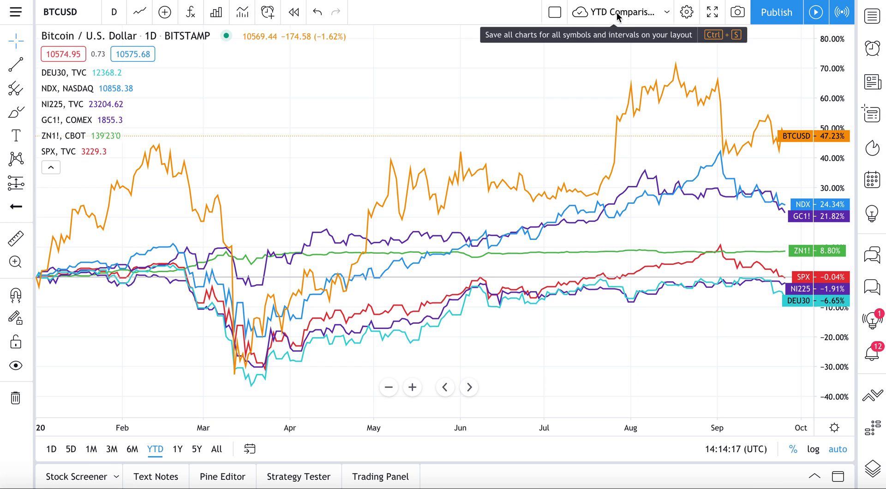
- Make a copy of the chart layout and name it "YTD Comparison (Copy 1)"
{"action": "left_click", "coordinate": [666, 12]}
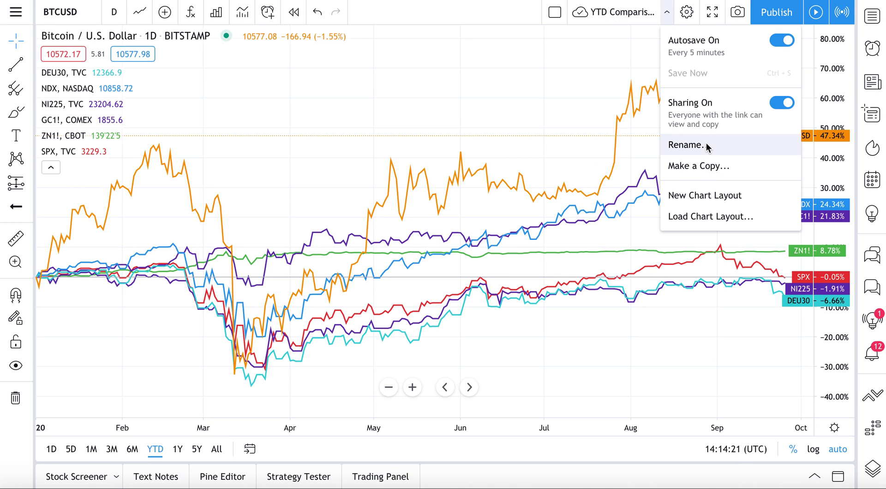
{"action": "left_click", "coordinate": [695, 168]}
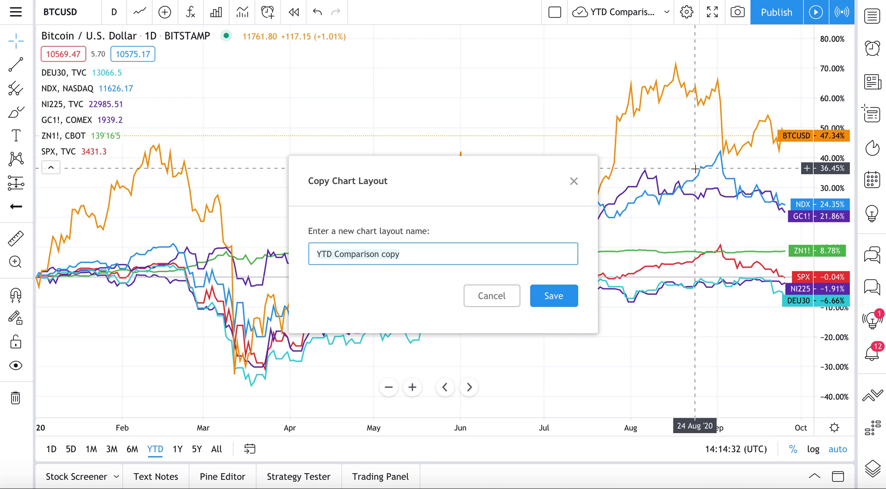
{"action": "left_click", "coordinate": [379, 254]}
{"action": "left_click", "coordinate": [381, 255]}
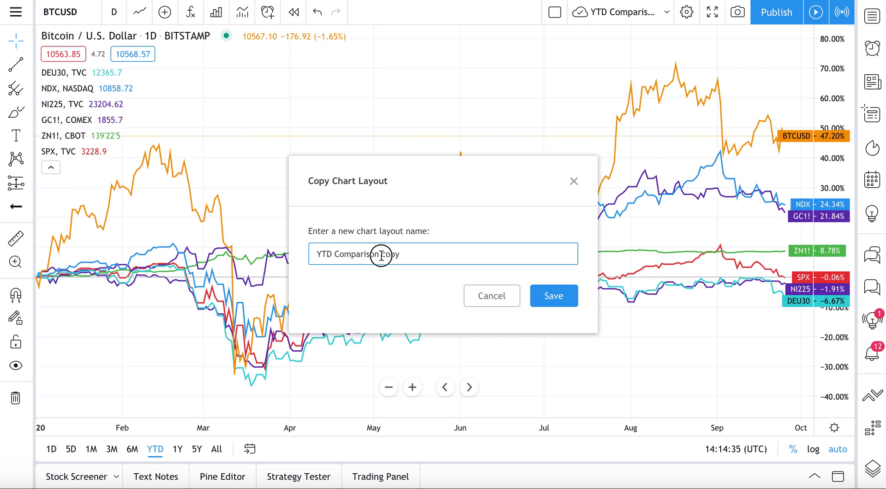
{"action": "left_click", "coordinate": [431, 254]}
{"action": "key", "text": "BackSpace"}
{"action": "key", "text": "BackSpace"}
{"action": "key", "text": "BackSpace"}
{"action": "key", "text": "BackSpace"}
{"action": "type", "text": "("}
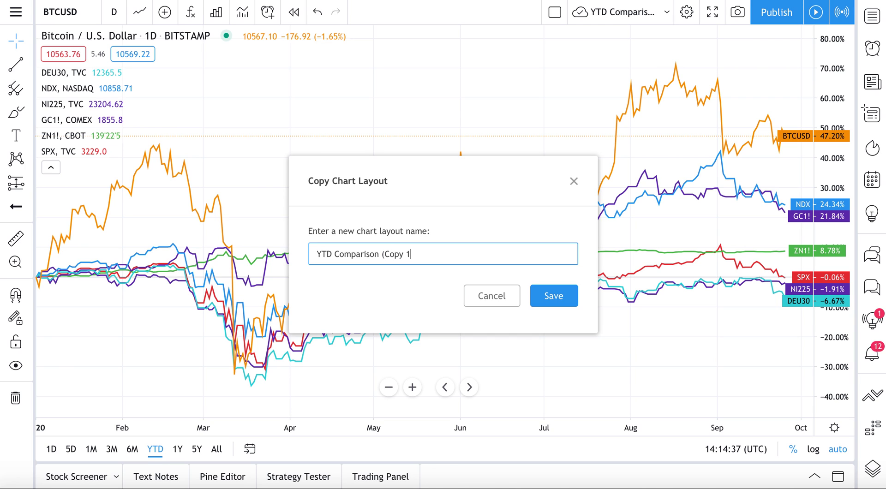
{"action": "left_click", "coordinate": [549, 293]}
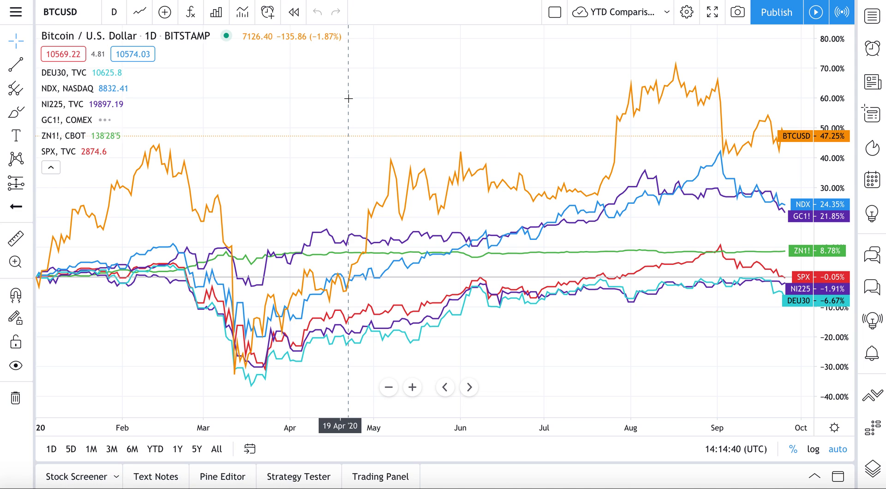
- Circle the BTCUSD line's mid-August 2020 peak in the copied layout with a freehand red brush stroke
{"action": "left_click", "coordinate": [667, 14]}
{"action": "left_click", "coordinate": [667, 14]}
{"action": "left_click", "coordinate": [16, 112]}
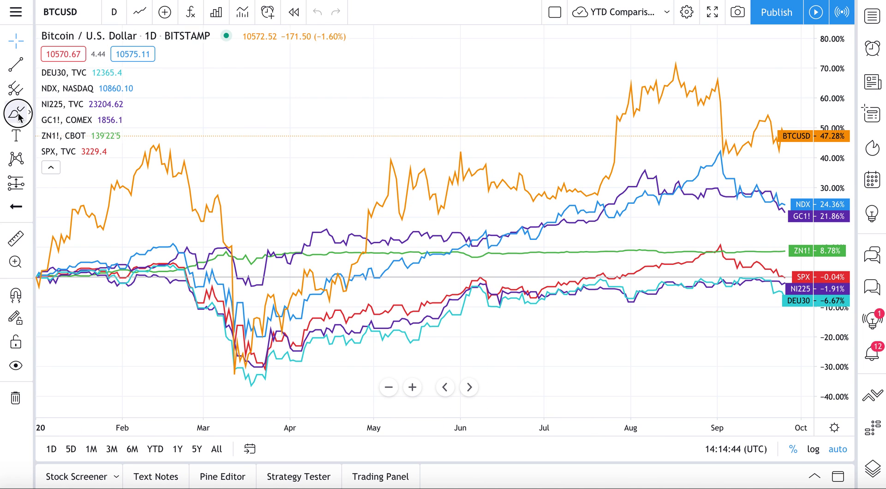
{"action": "mouse_move", "coordinate": [231, 121]}
{"action": "left_mouse_down"}
{"action": "mouse_move", "coordinate": [237, 129]}
{"action": "mouse_move", "coordinate": [342, 128]}
{"action": "left_mouse_up"}
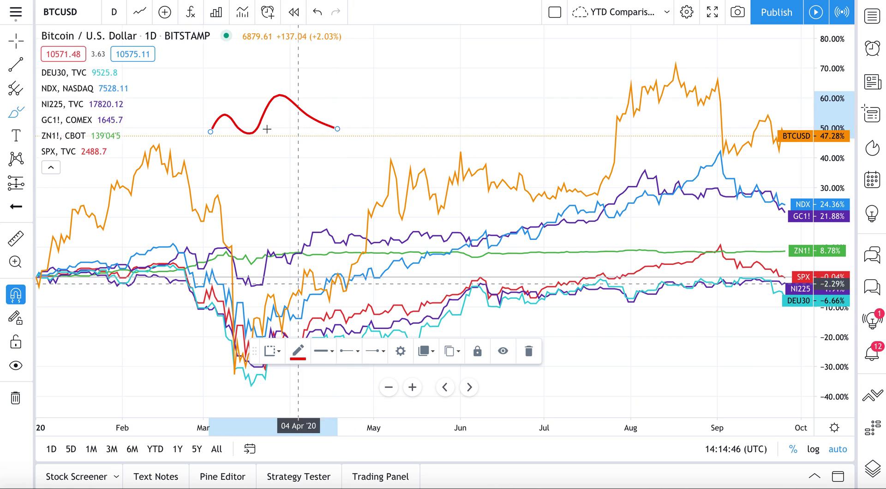
{"action": "key", "text": "ctrl+z"}
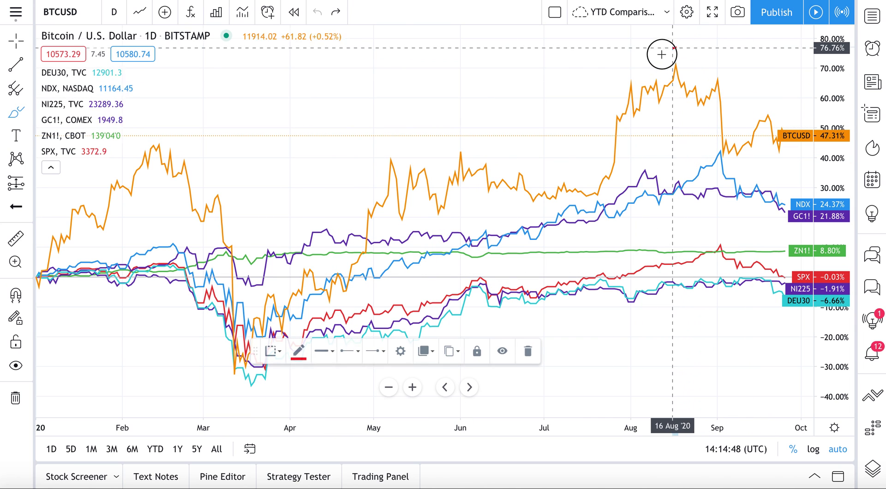
{"action": "mouse_move", "coordinate": [674, 48]}
{"action": "left_mouse_down"}
{"action": "mouse_move", "coordinate": [692, 65]}
{"action": "mouse_move", "coordinate": [667, 46]}
{"action": "left_mouse_up"}
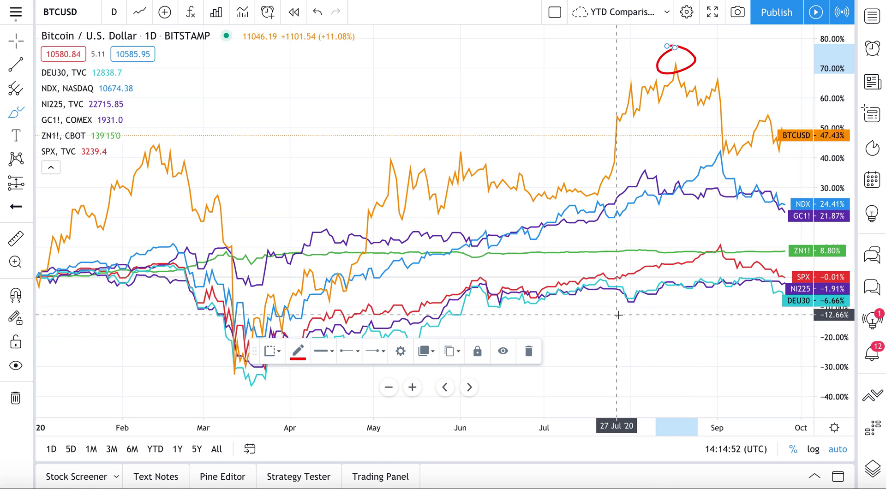
- Draw a rising trend line from 30 Jul 2020 at about -10% to late September, and return to the original YTD Comparison layout
{"action": "mouse_move", "coordinate": [37, 103]}
{"action": "left_click", "coordinate": [16, 64]}
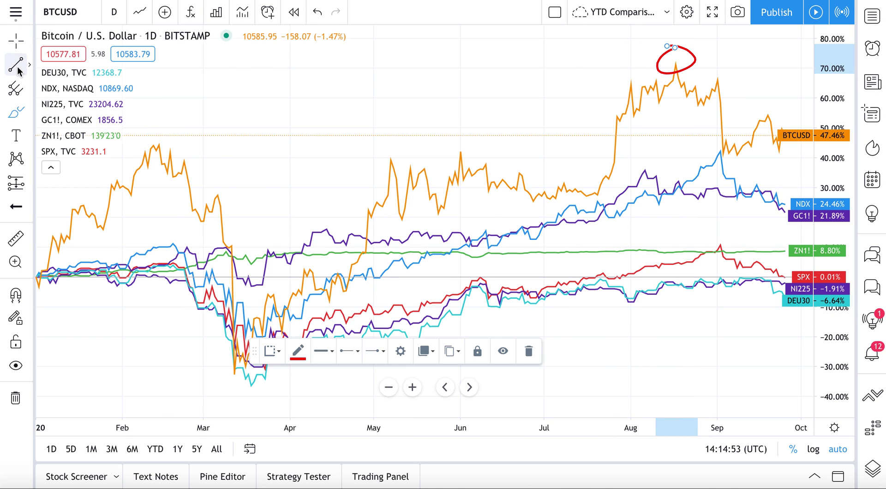
{"action": "left_click", "coordinate": [625, 307]}
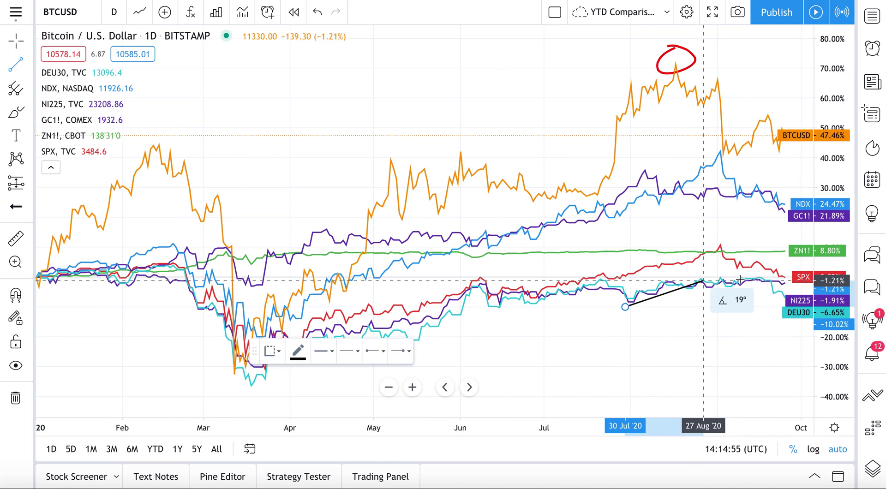
{"action": "left_click", "coordinate": [788, 279]}
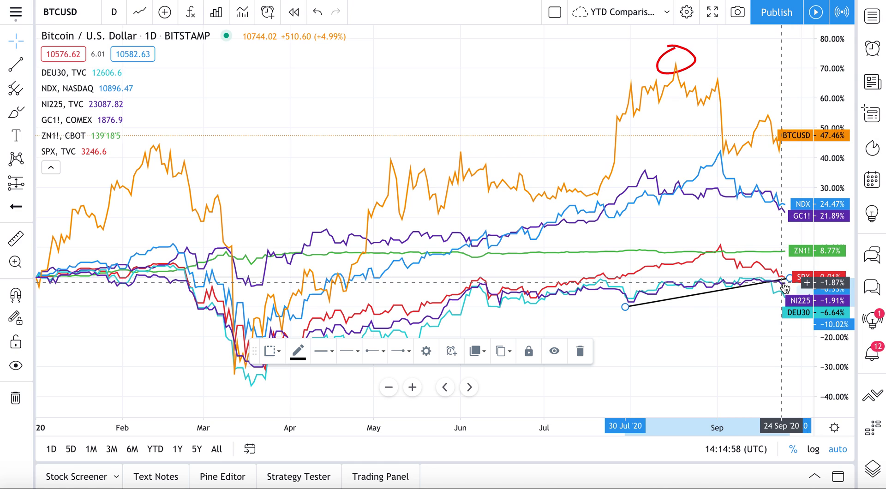
{"action": "key", "text": "Delete"}
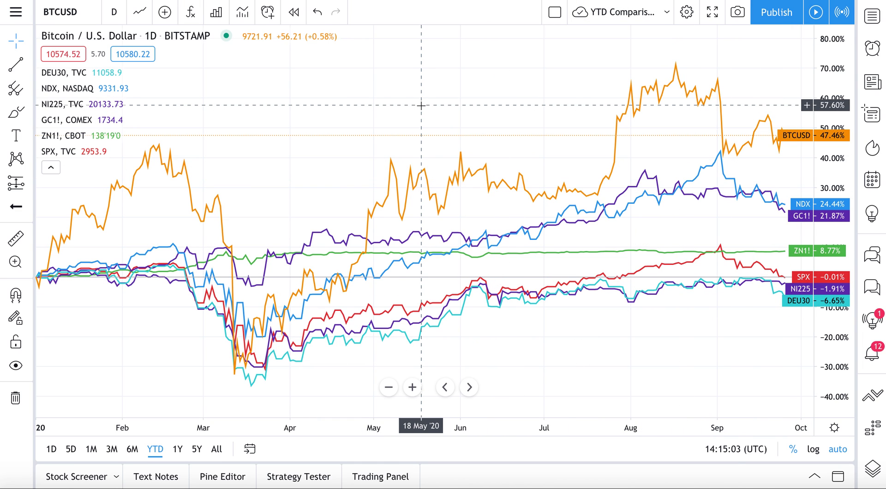
- Open the list of saved chart layouts and look through the layout names and dates
{"action": "left_click", "coordinate": [666, 12]}
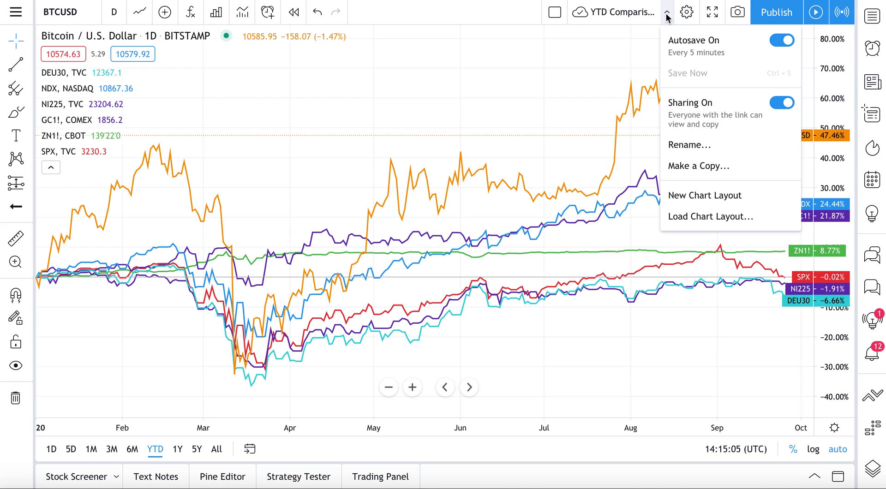
{"action": "left_click", "coordinate": [707, 217]}
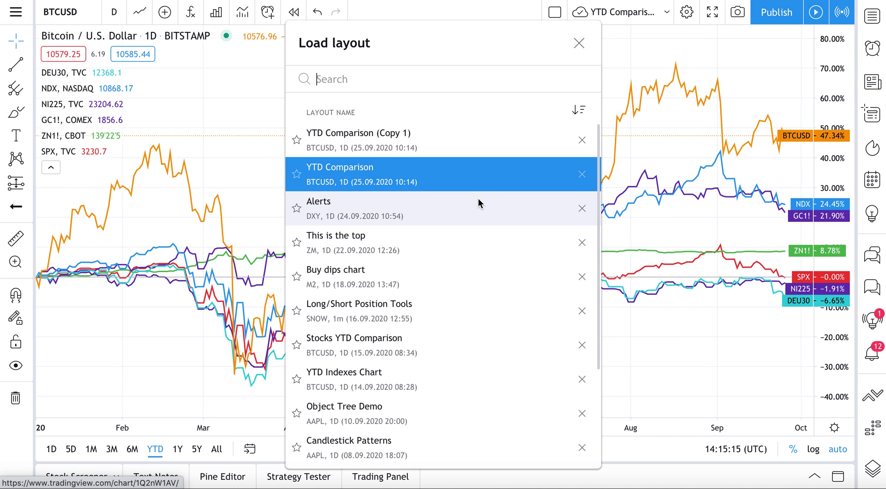
{"action": "scroll", "coordinate": [420, 278], "scroll_direction": "down", "scroll_amount": 1}
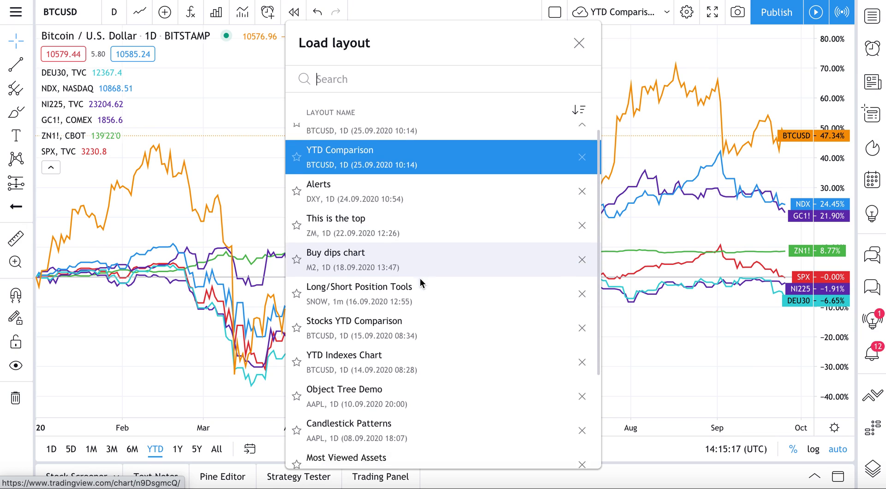
{"action": "scroll", "coordinate": [419, 279], "scroll_direction": "down", "scroll_amount": 3}
{"action": "scroll", "coordinate": [421, 283], "scroll_direction": "up", "scroll_amount": 4}
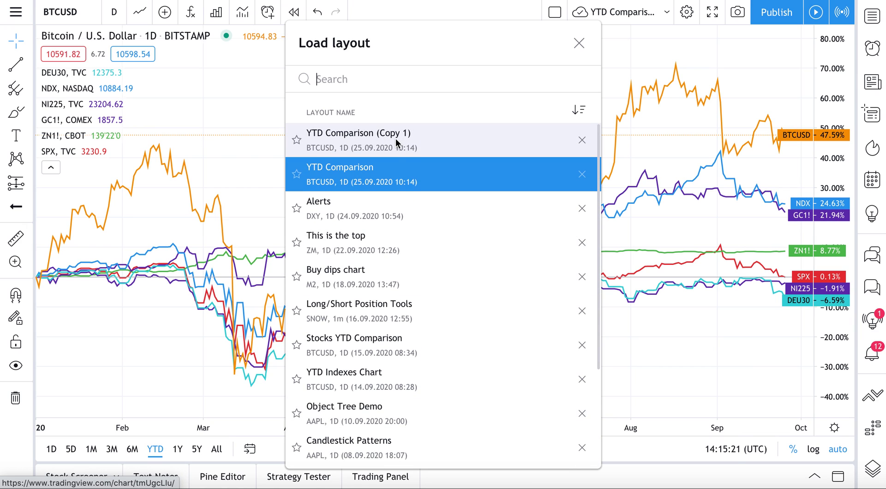
- Sort the saved layouts by name (A to Z), and restore the order by date modified (newest first)
{"action": "left_click", "coordinate": [577, 111]}
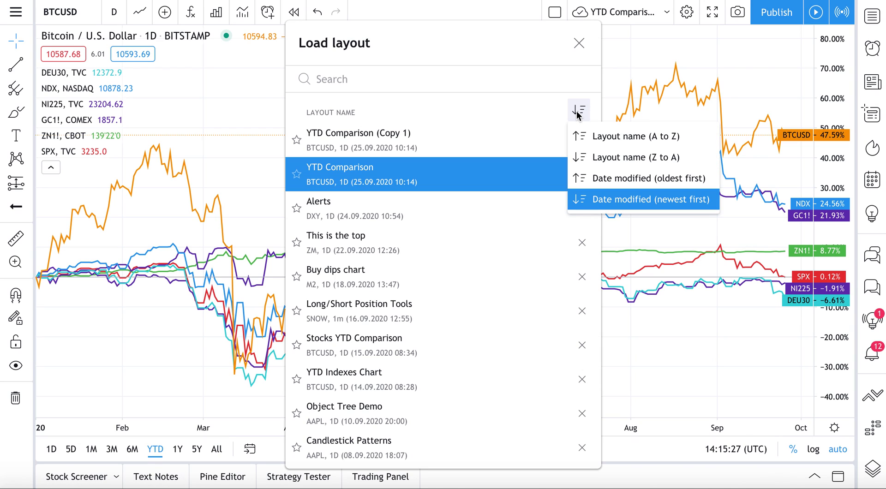
{"action": "left_click", "coordinate": [604, 136]}
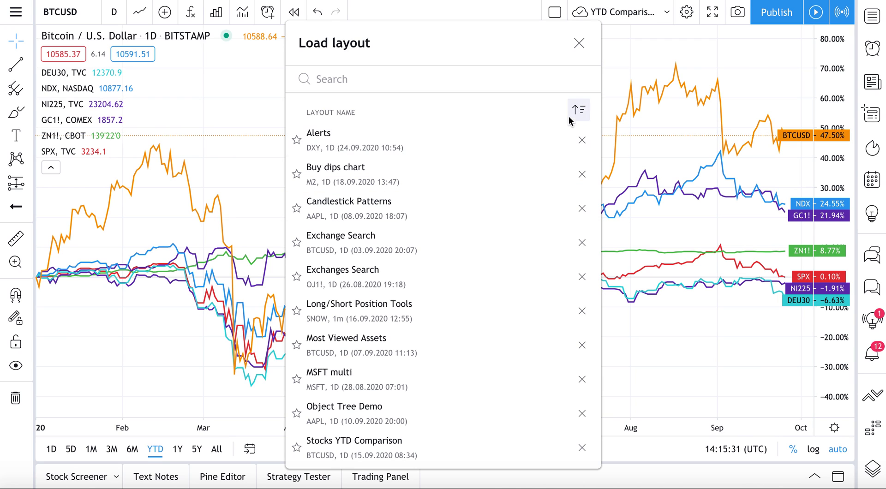
{"action": "left_click", "coordinate": [574, 111]}
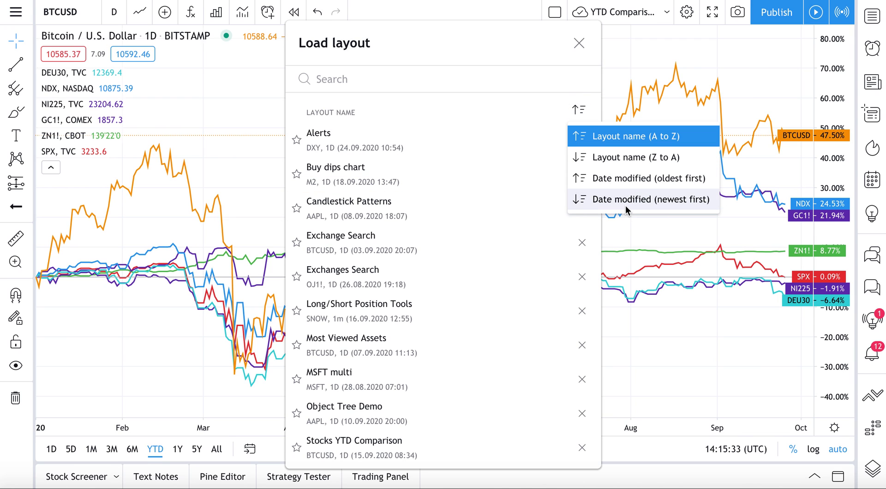
{"action": "left_click", "coordinate": [625, 203]}
{"action": "left_click", "coordinate": [578, 111]}
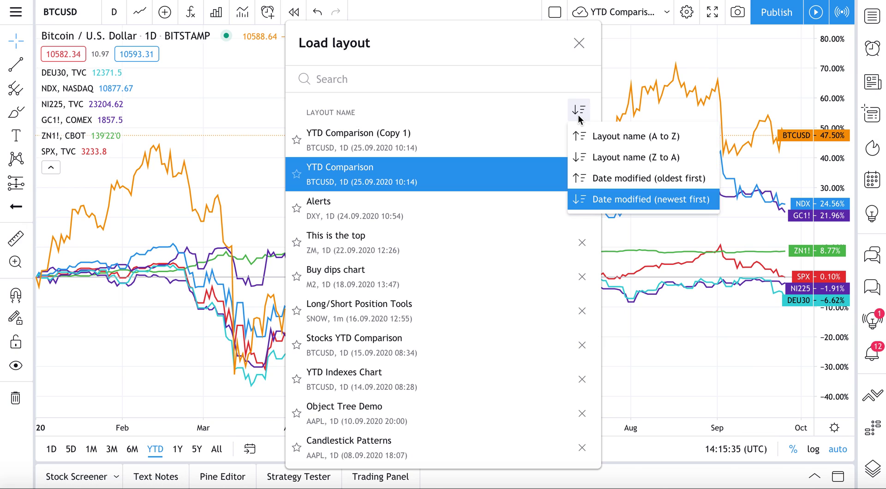
{"action": "left_click", "coordinate": [436, 111]}
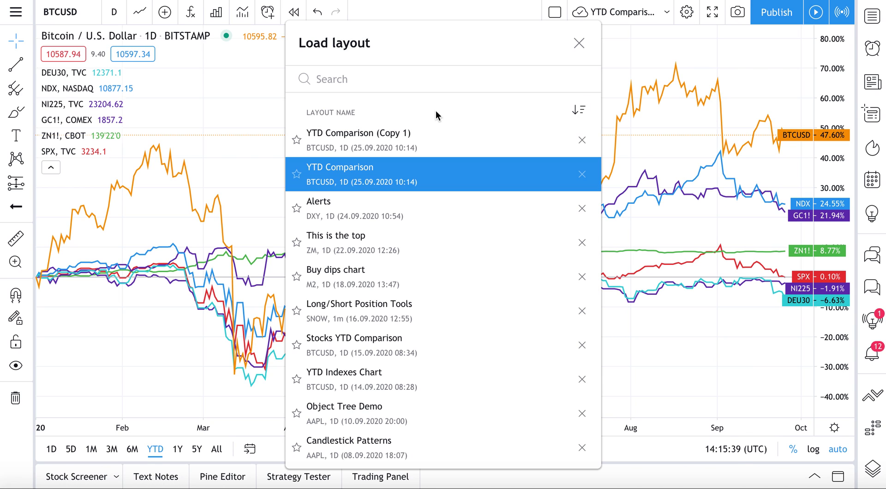
- Add the Alerts, YTD Comparison (Copy 1) and YTD Indexes Chart layouts to the favorites
{"action": "scroll", "coordinate": [434, 276], "scroll_direction": "down", "scroll_amount": 3}
{"action": "scroll", "coordinate": [433, 312], "scroll_direction": "up", "scroll_amount": 3}
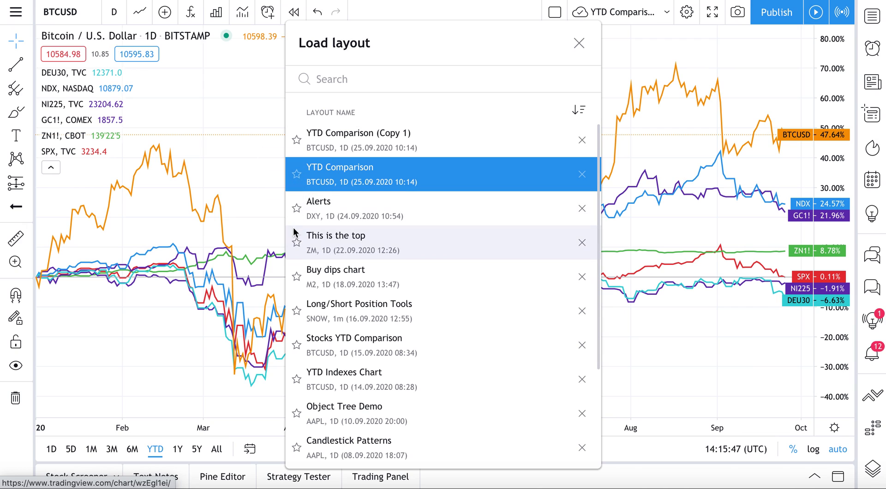
{"action": "left_click", "coordinate": [296, 210]}
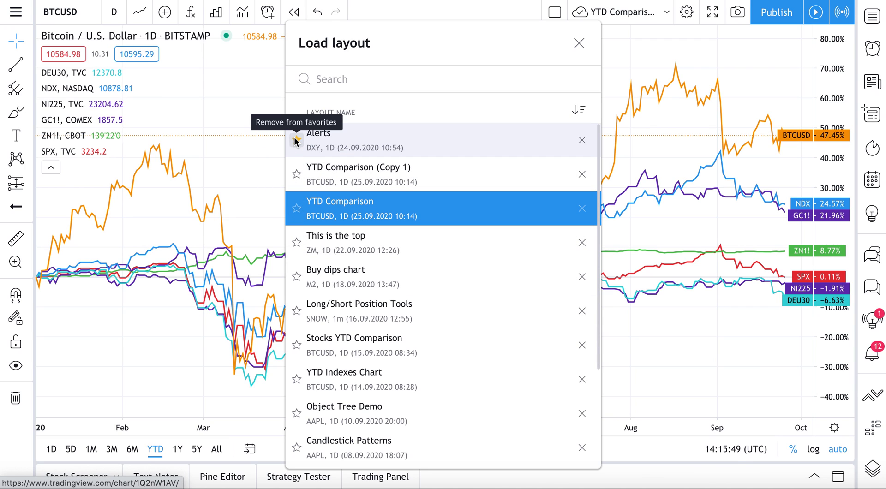
{"action": "left_click", "coordinate": [296, 174]}
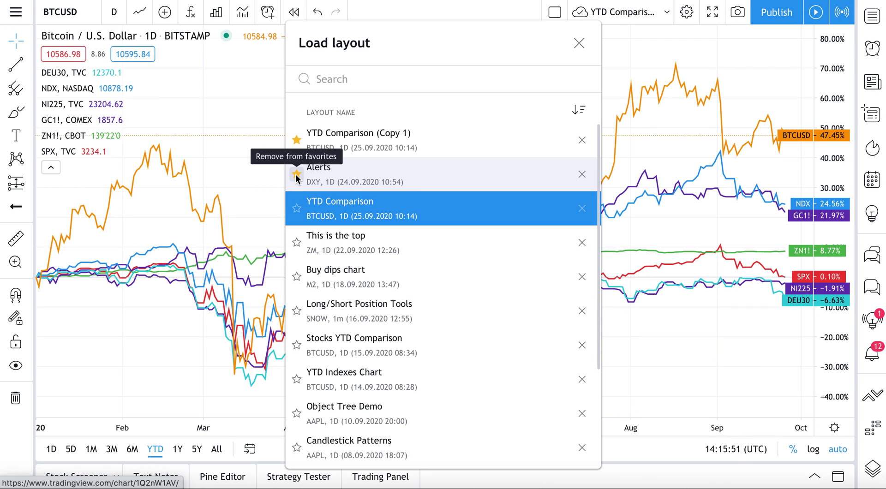
{"action": "left_click", "coordinate": [296, 379]}
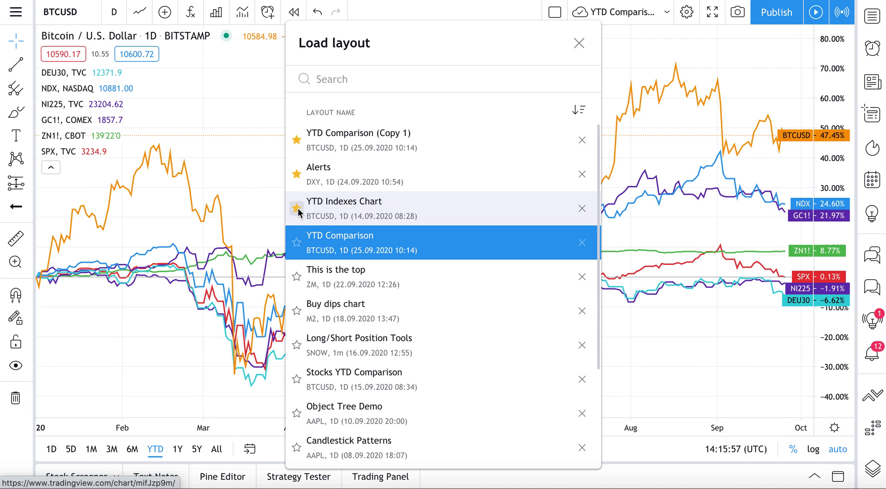
- Remove the YTD Indexes Chart, Alerts and YTD Comparison (Copy 1) layouts from the favorites
{"action": "left_click", "coordinate": [297, 209]}
{"action": "left_click", "coordinate": [297, 174]}
{"action": "left_click", "coordinate": [296, 140]}
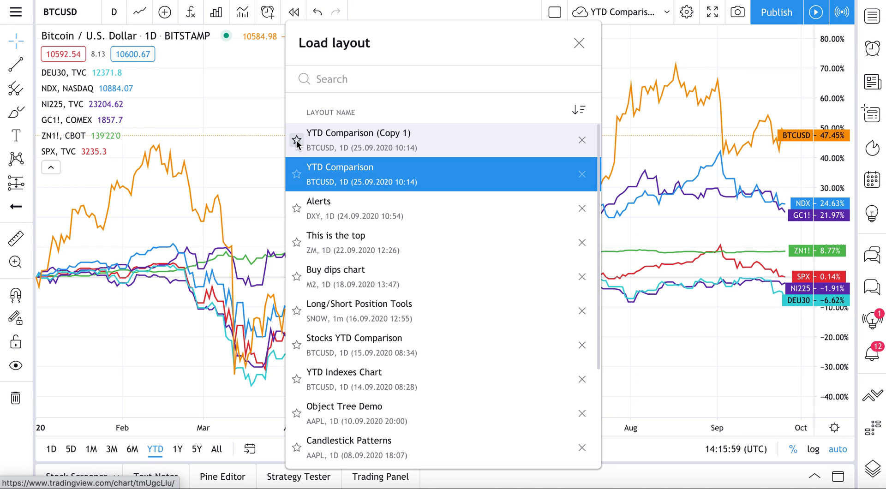
- Load the saved Candlestick Patterns layout for AAPL and view its annotated chart
{"action": "scroll", "coordinate": [397, 345], "scroll_direction": "down", "scroll_amount": 3}
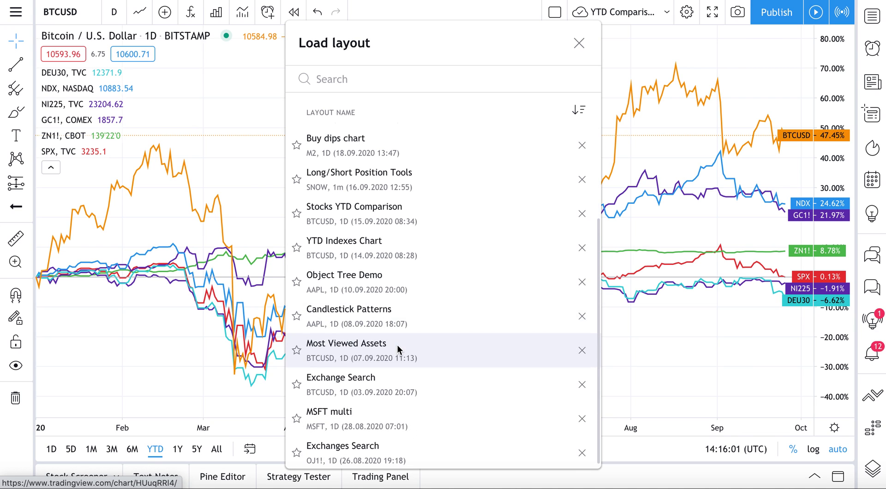
{"action": "scroll", "coordinate": [397, 260], "scroll_direction": "down", "scroll_amount": 1}
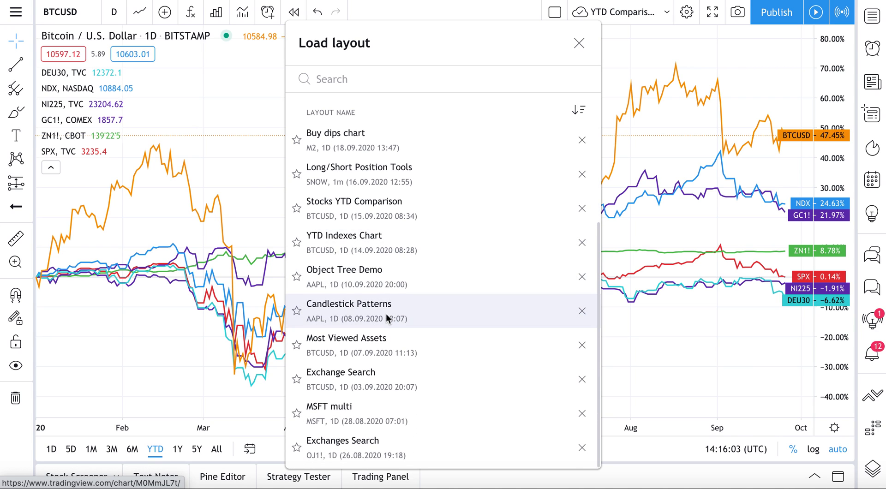
{"action": "left_click", "coordinate": [353, 317]}
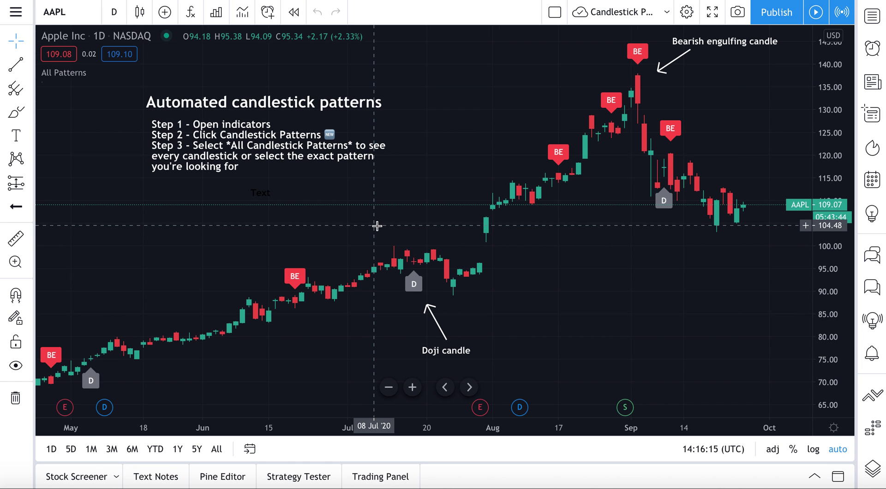
{"action": "scroll", "coordinate": [381, 221], "scroll_direction": "down", "scroll_amount": 2}
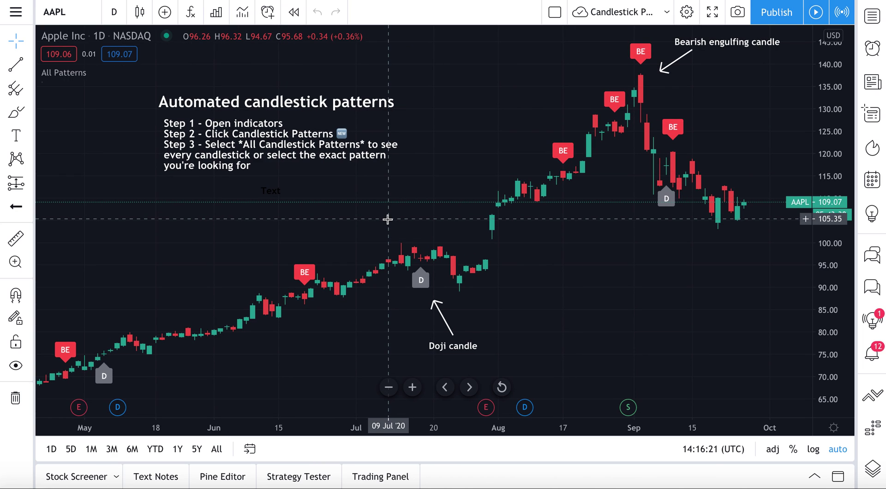
{"action": "left_click", "coordinate": [667, 14]}
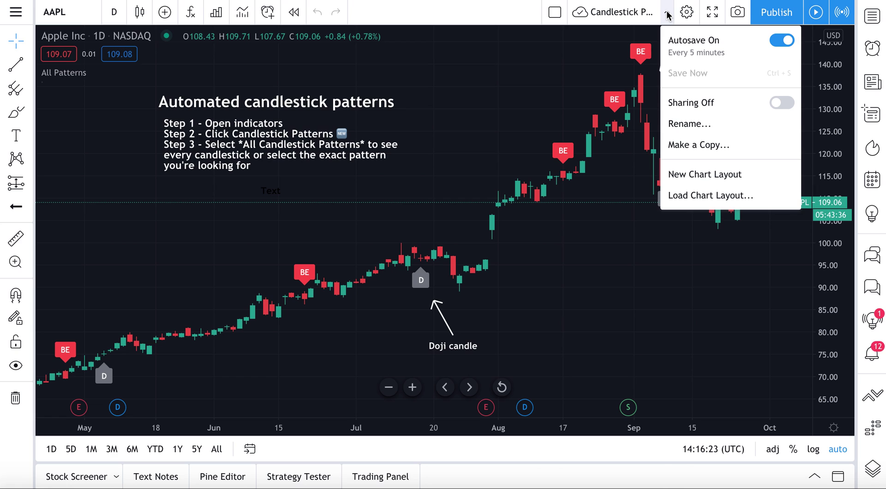
{"action": "left_click", "coordinate": [687, 195]}
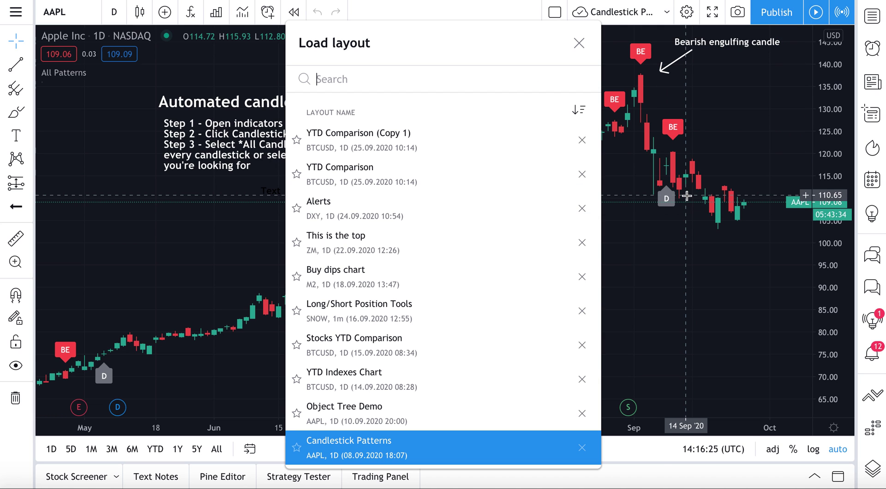
{"action": "scroll", "coordinate": [358, 382], "scroll_direction": "down", "scroll_amount": 3}
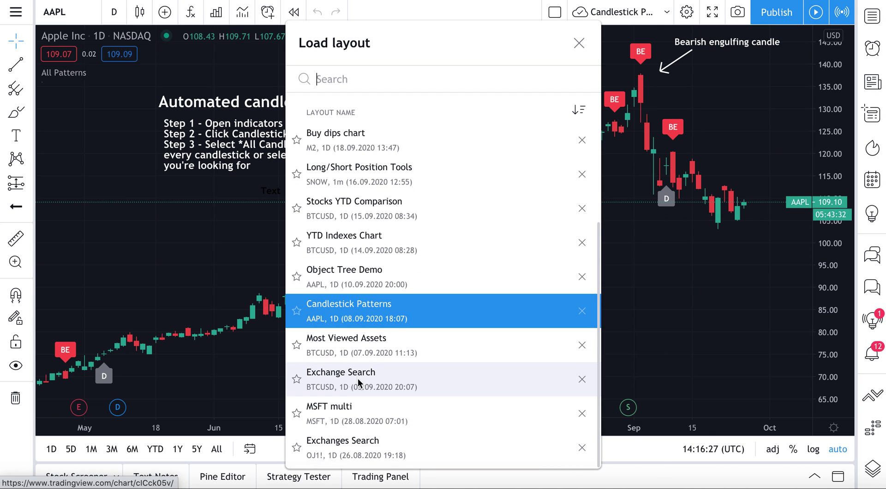
{"action": "left_click", "coordinate": [578, 43]}
- Load the original YTD Comparison layout from the saved layouts
{"action": "left_click", "coordinate": [667, 12]}
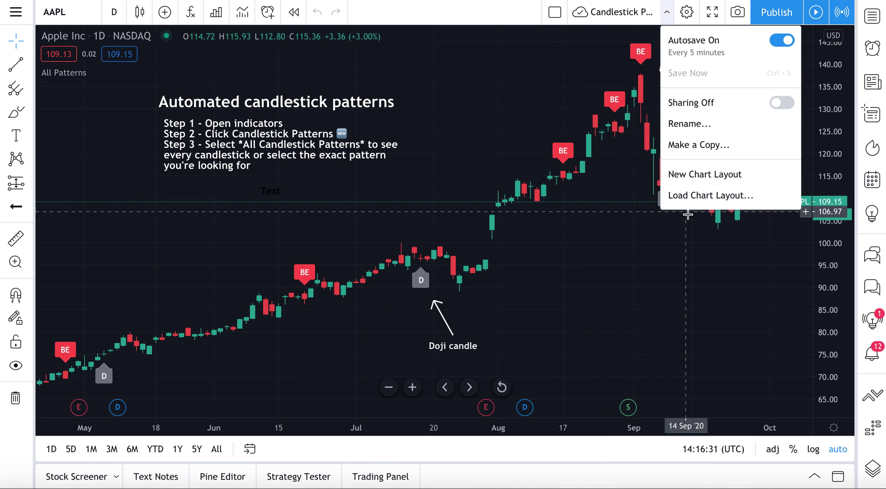
{"action": "left_click", "coordinate": [692, 196]}
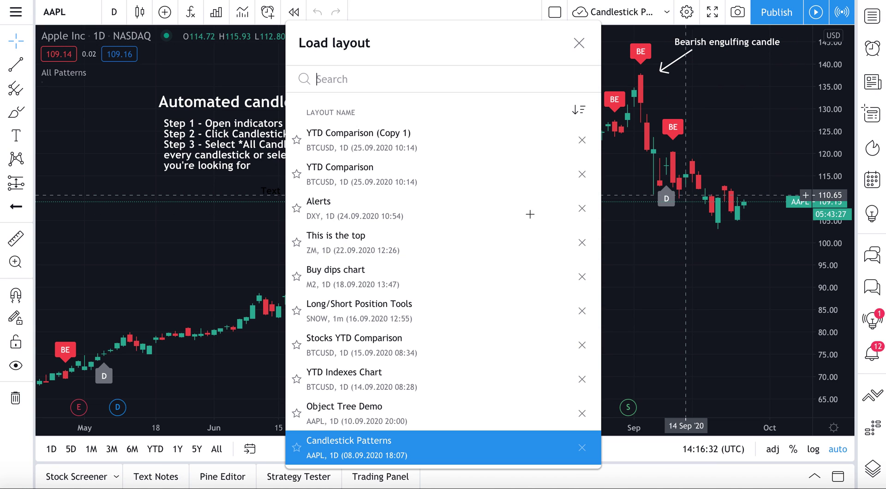
{"action": "left_click", "coordinate": [343, 172]}
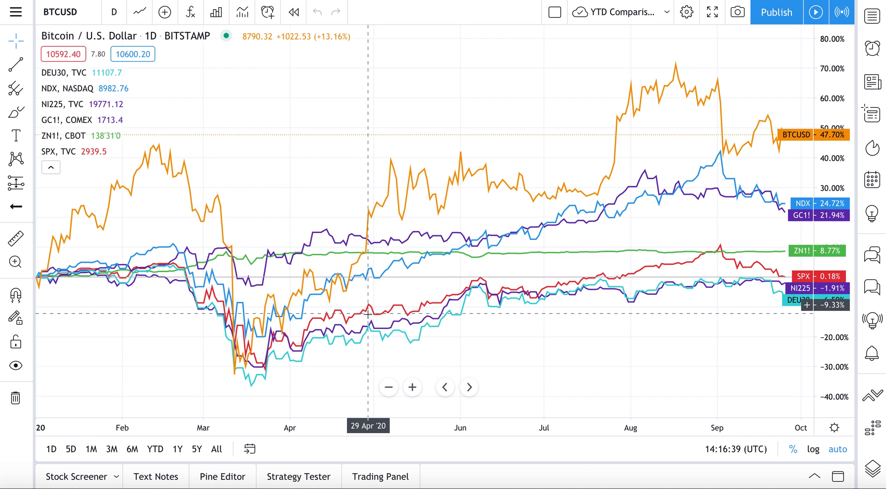
- Change the main symbol of the comparison chart to AAPL, the Apple Inc stock on NASDAQ
{"action": "left_click", "coordinate": [61, 11]}
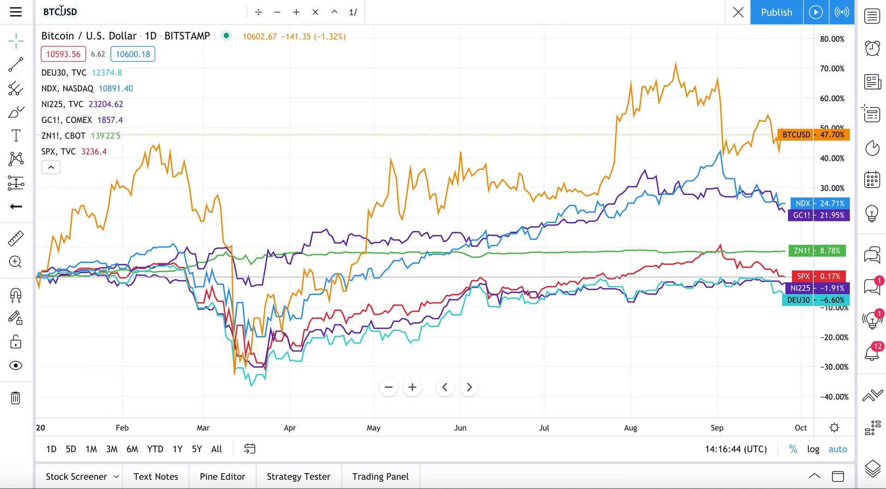
{"action": "type", "text": "AAPL"}
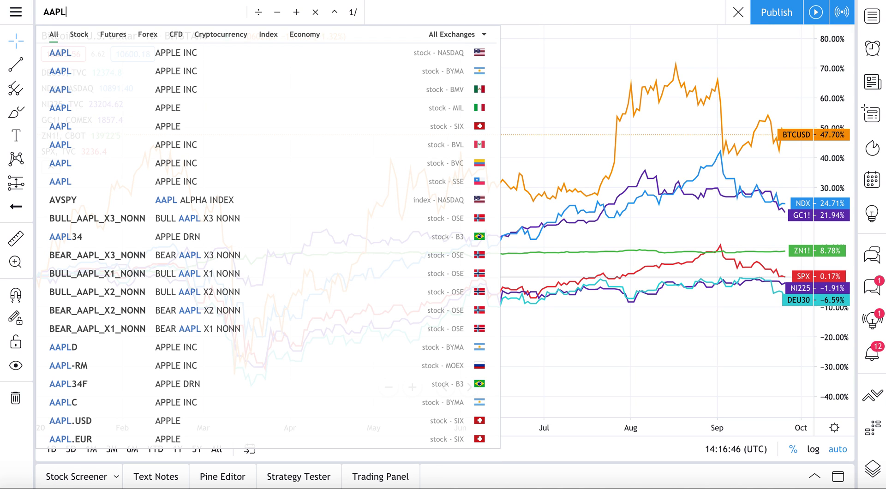
{"action": "left_click", "coordinate": [105, 55]}
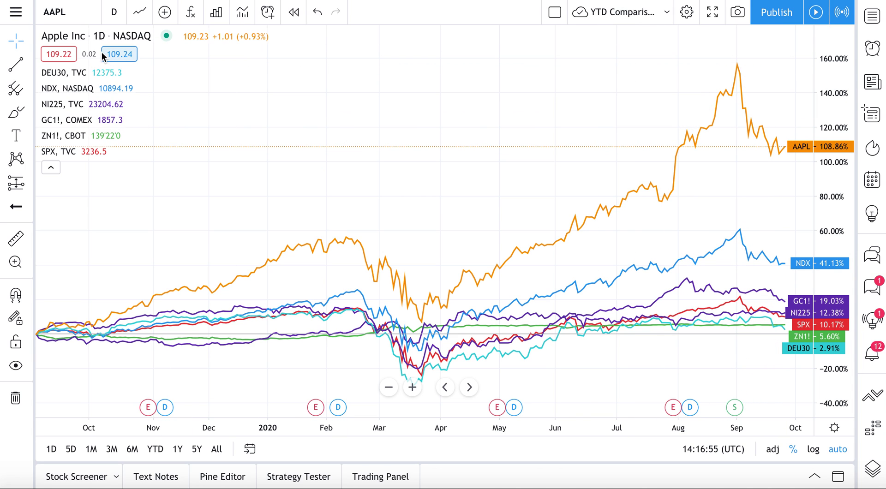
- Change the chart's main symbol back to BTCUSD from BITSTAMP
{"action": "left_click", "coordinate": [57, 12]}
{"action": "type", "text": "BTCUS"}
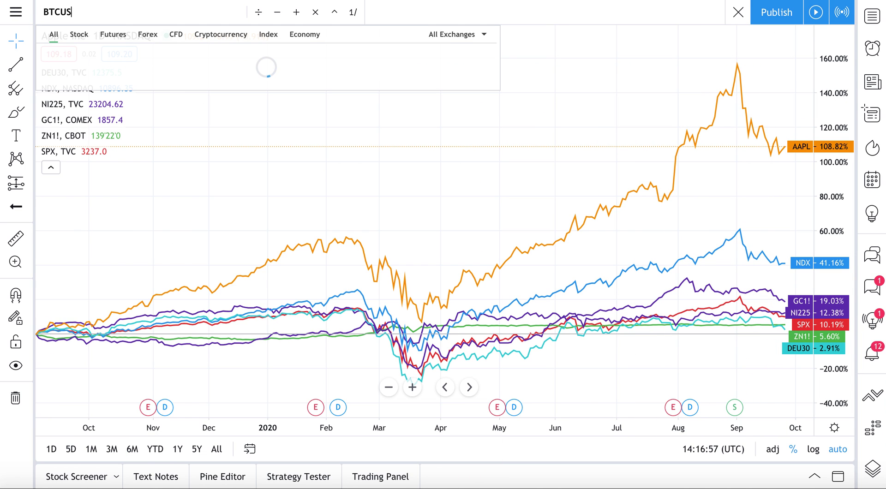
{"action": "type", "text": "D"}
{"action": "left_click", "coordinate": [102, 51]}
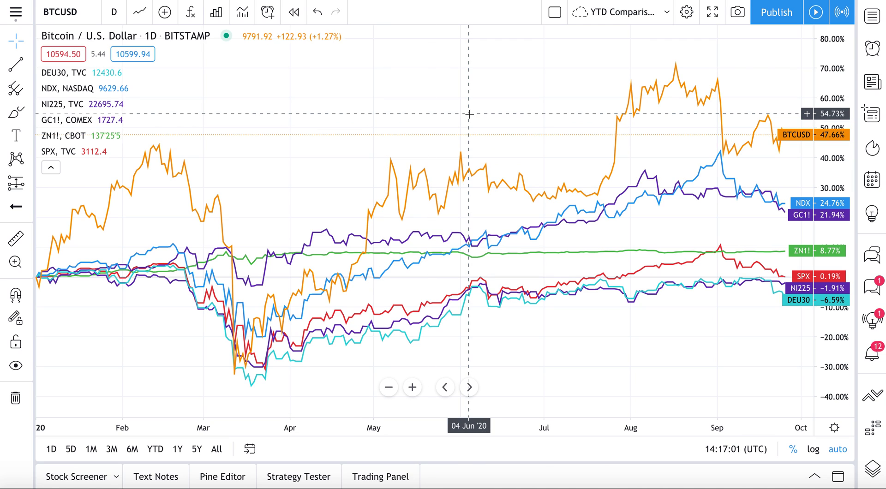
- Review the layout management options, the list of saved layouts and its available sort orders
{"action": "left_click", "coordinate": [667, 12]}
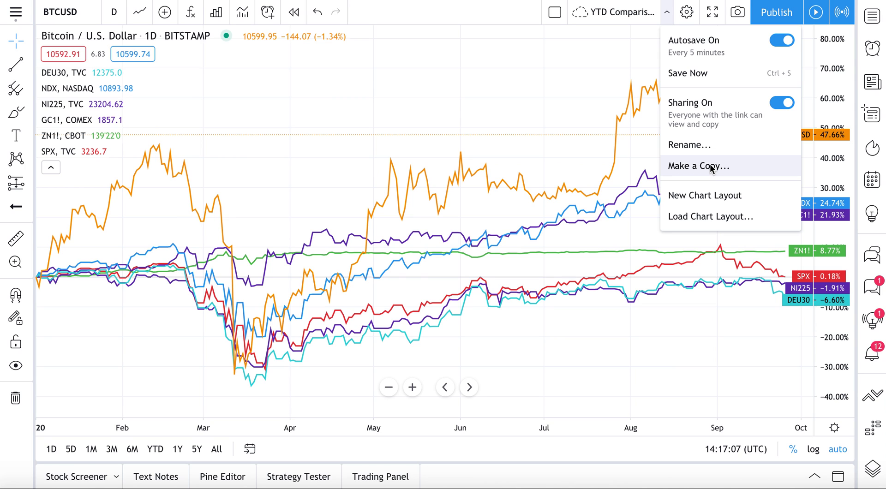
{"action": "left_click", "coordinate": [553, 129]}
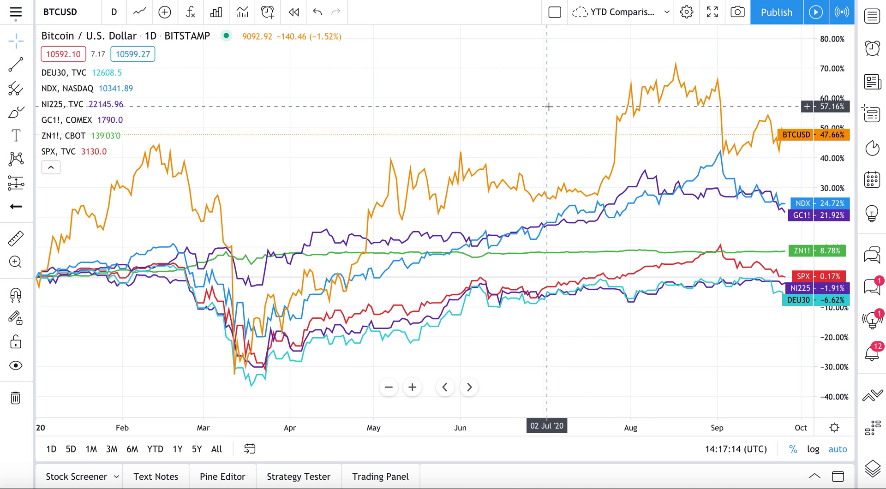
{"action": "left_click", "coordinate": [667, 12]}
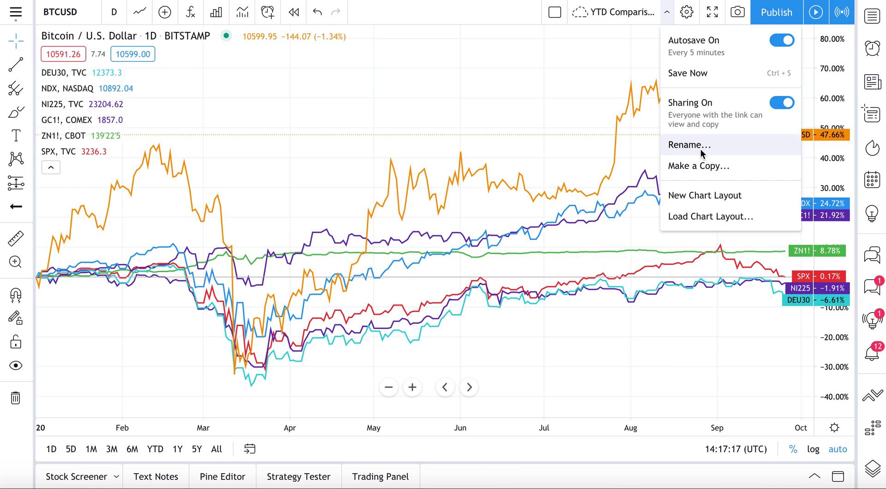
{"action": "left_click", "coordinate": [694, 215]}
{"action": "scroll", "coordinate": [392, 207], "scroll_direction": "down", "scroll_amount": 2}
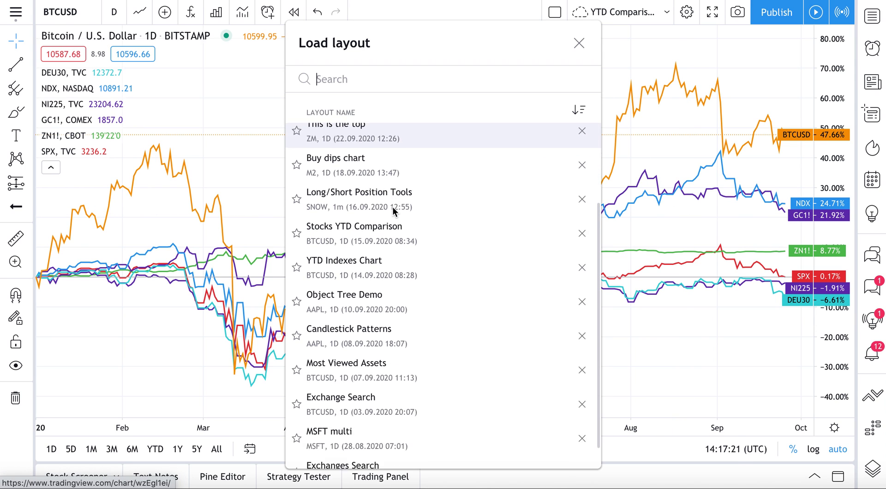
{"action": "scroll", "coordinate": [392, 207], "scroll_direction": "down", "scroll_amount": 1}
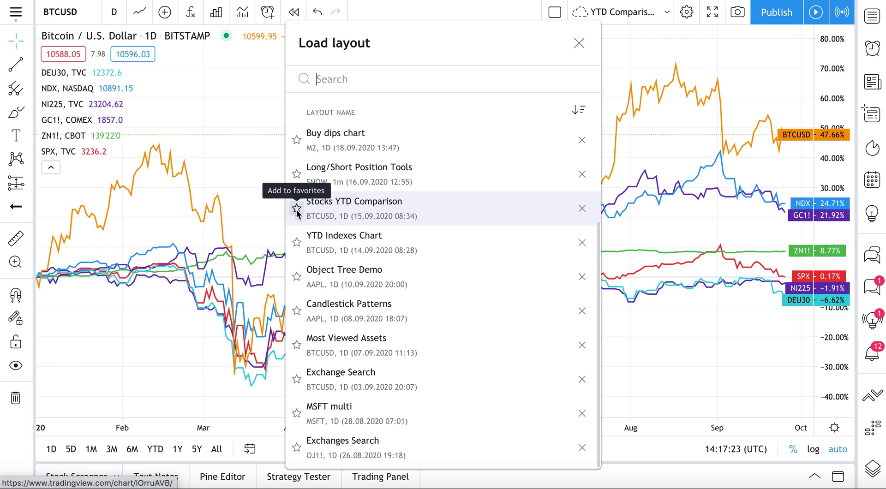
{"action": "scroll", "coordinate": [471, 131], "scroll_direction": "up", "scroll_amount": 3}
{"action": "left_click", "coordinate": [575, 110]}
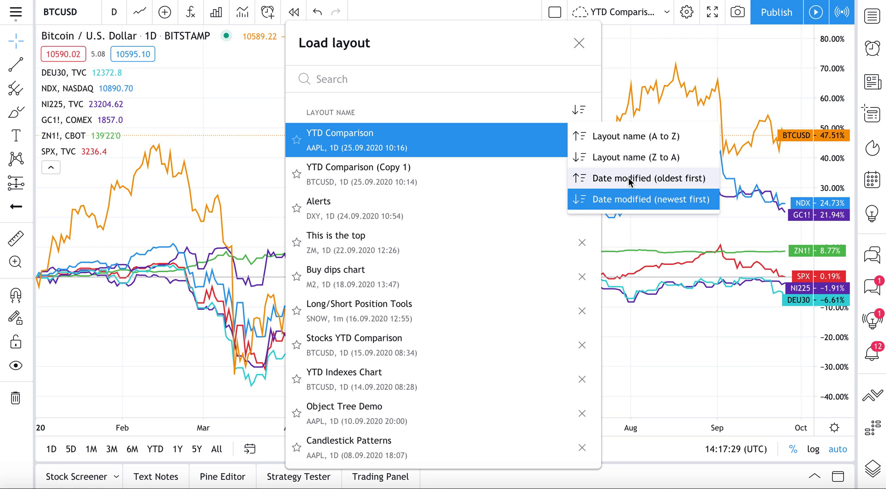
- Close the saved layouts list without changing its sort order and save the YTD Comparison layout
{"action": "left_click", "coordinate": [477, 49]}
{"action": "left_click", "coordinate": [578, 43]}
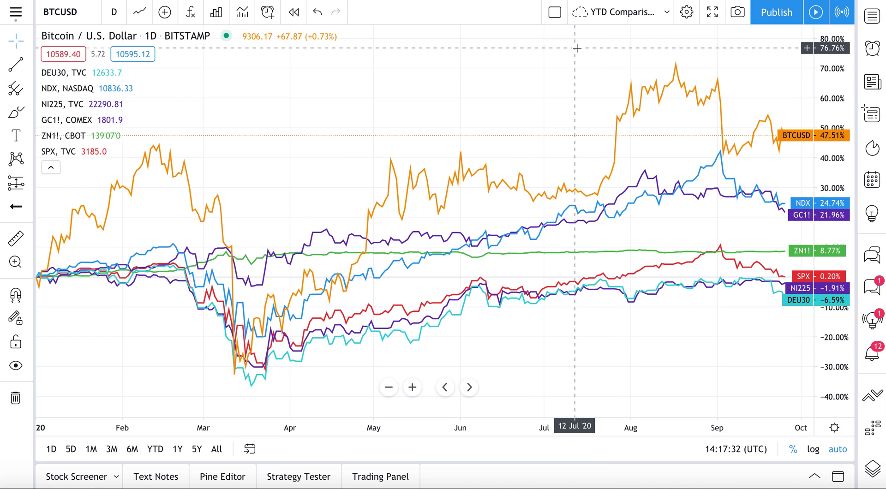
{"action": "left_click", "coordinate": [610, 14]}
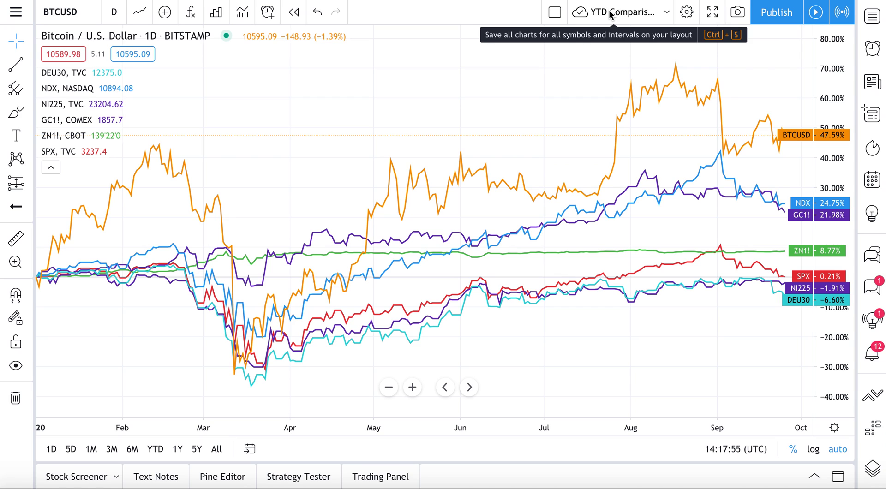
- Switch autosave and sharing off and back on for the YTD Comparison layout
{"action": "left_click", "coordinate": [666, 14]}
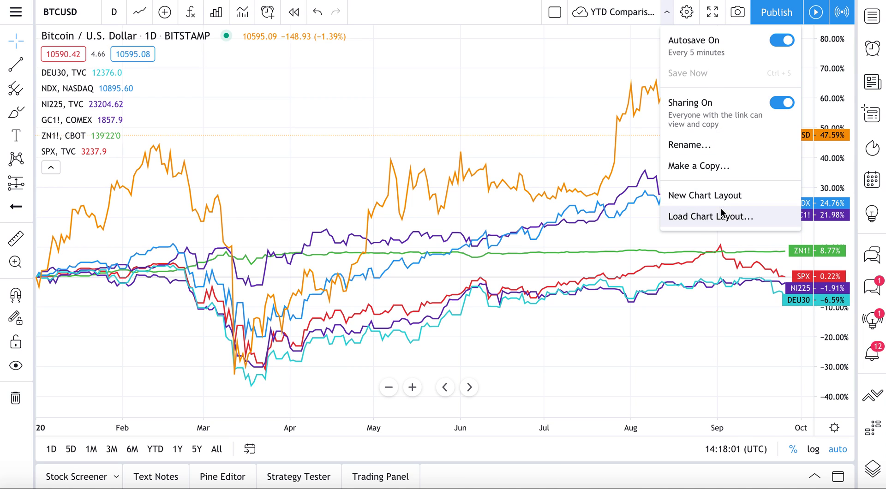
{"action": "left_click", "coordinate": [611, 101]}
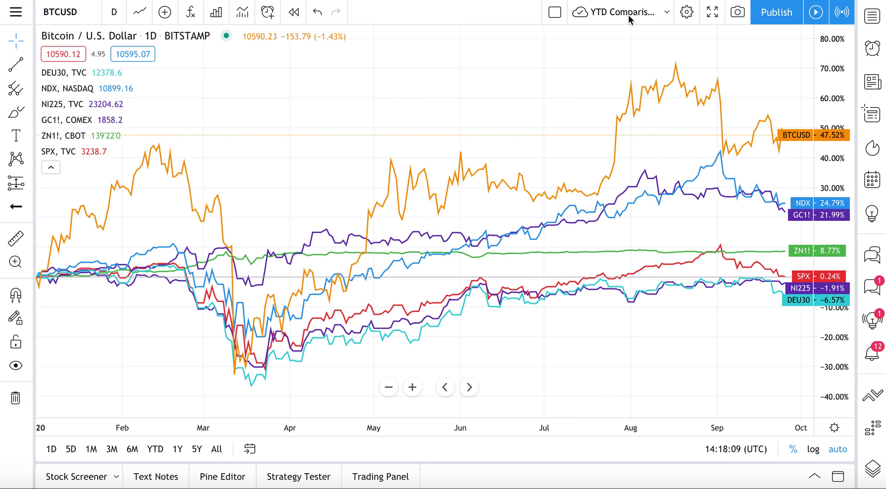
{"action": "left_click", "coordinate": [668, 15]}
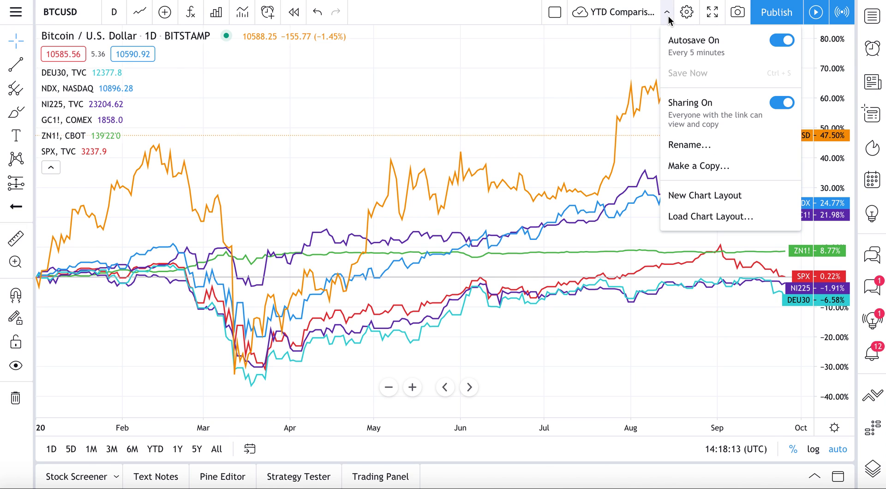
{"action": "left_click", "coordinate": [788, 49]}
{"action": "left_click", "coordinate": [784, 43]}
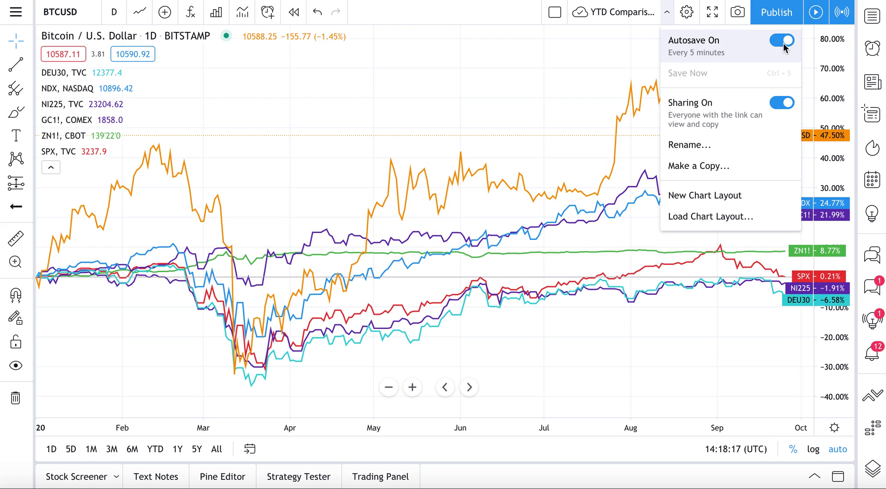
{"action": "left_click", "coordinate": [781, 103]}
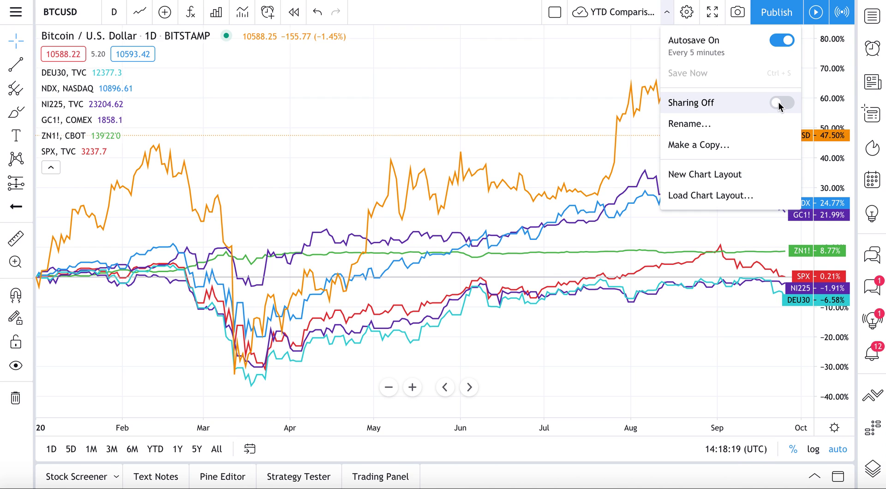
{"action": "left_click", "coordinate": [778, 104]}
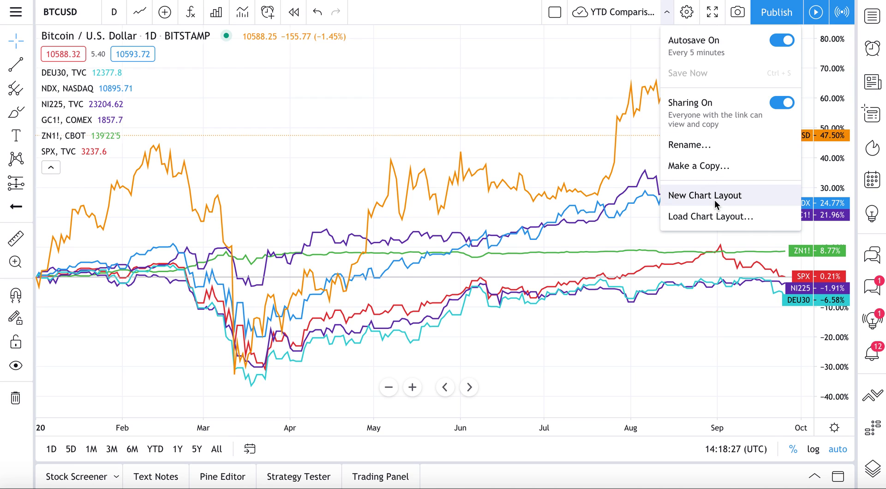
- Create a new chart layout and rename it ZM Stock
{"action": "left_click", "coordinate": [690, 197]}
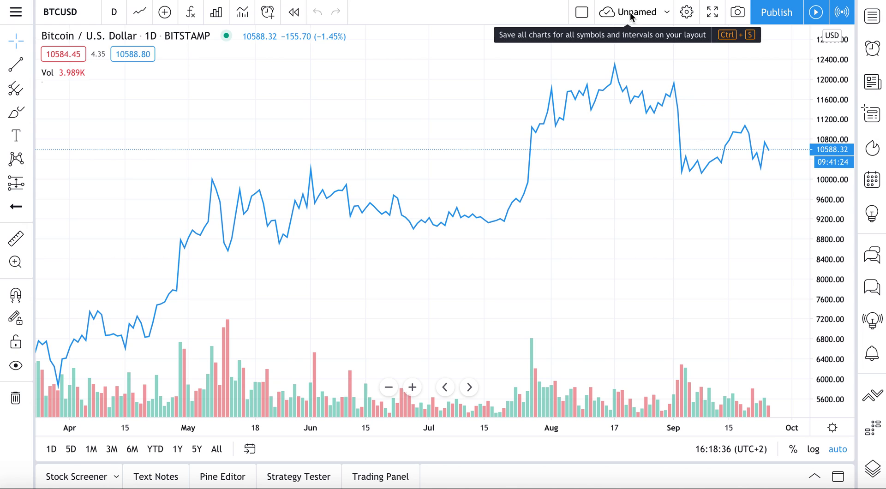
{"action": "left_click", "coordinate": [665, 13]}
{"action": "left_click", "coordinate": [678, 121]}
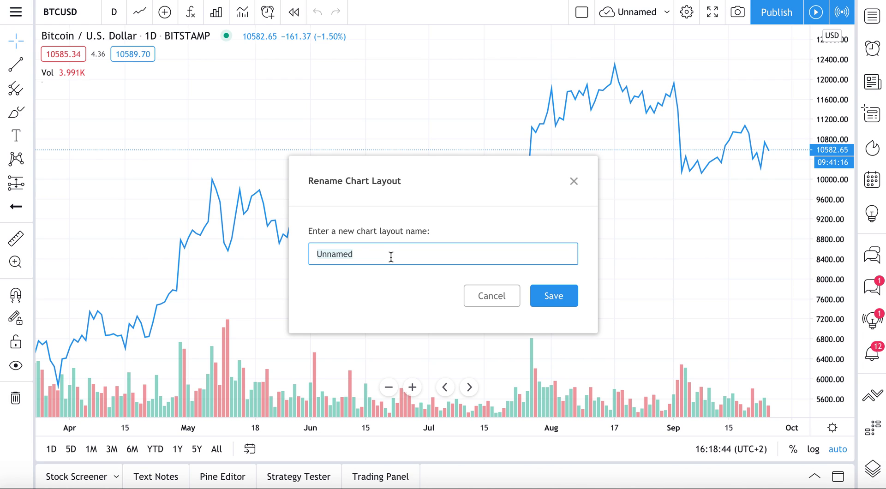
{"action": "type", "text": "ZM Stock"}
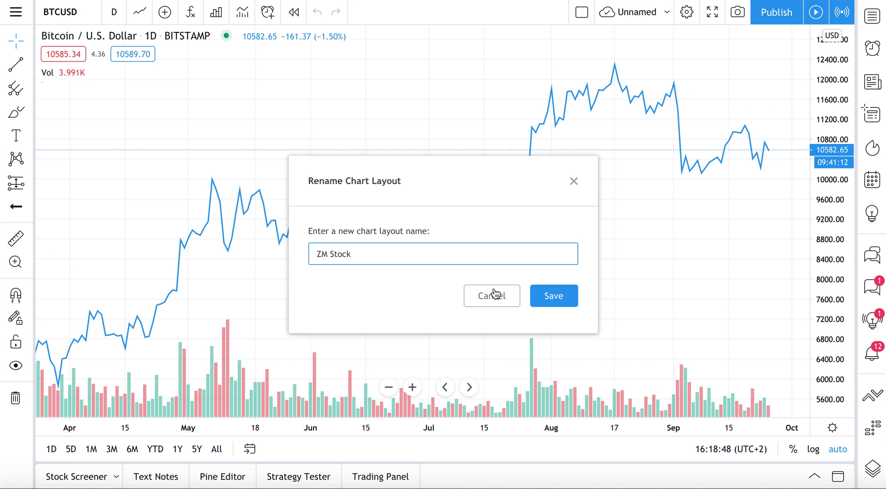
{"action": "left_click", "coordinate": [547, 297]}
- Change the chart symbol to ZM, the Zoom Video Communications stock on NASDAQ, and save the layout
{"action": "left_click", "coordinate": [60, 11]}
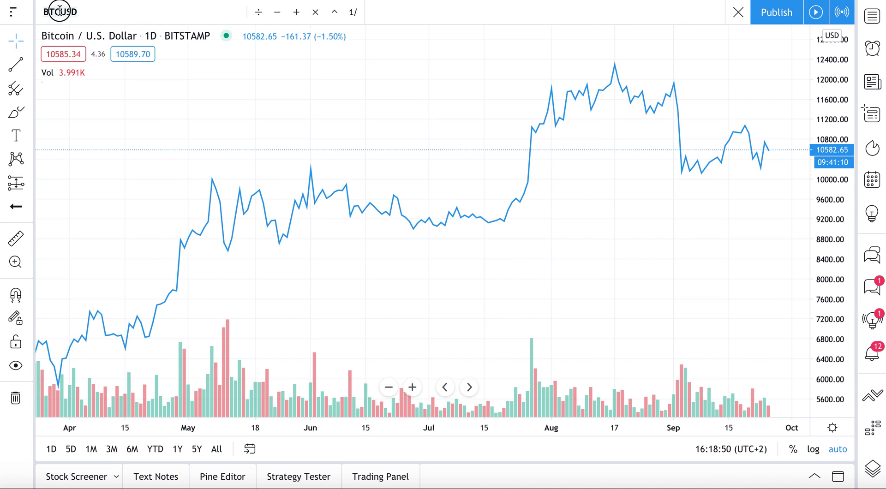
{"action": "type", "text": "ZM"}
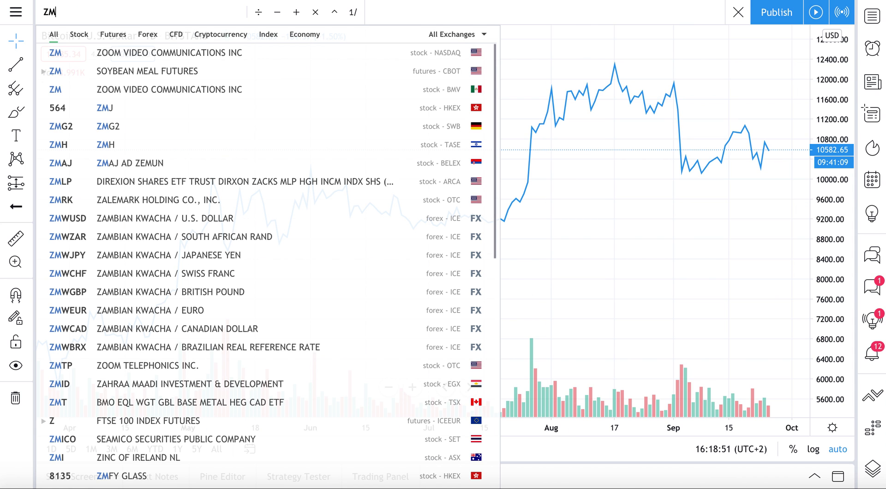
{"action": "left_click", "coordinate": [103, 54]}
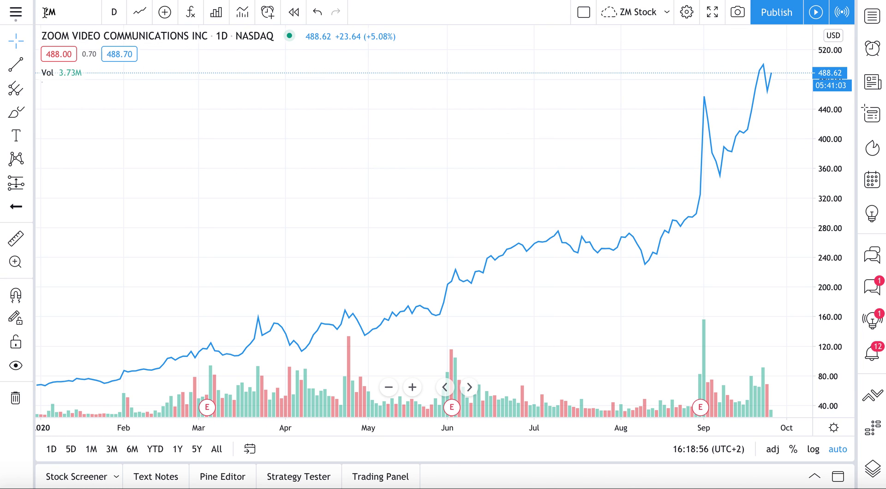
{"action": "left_click", "coordinate": [638, 14]}
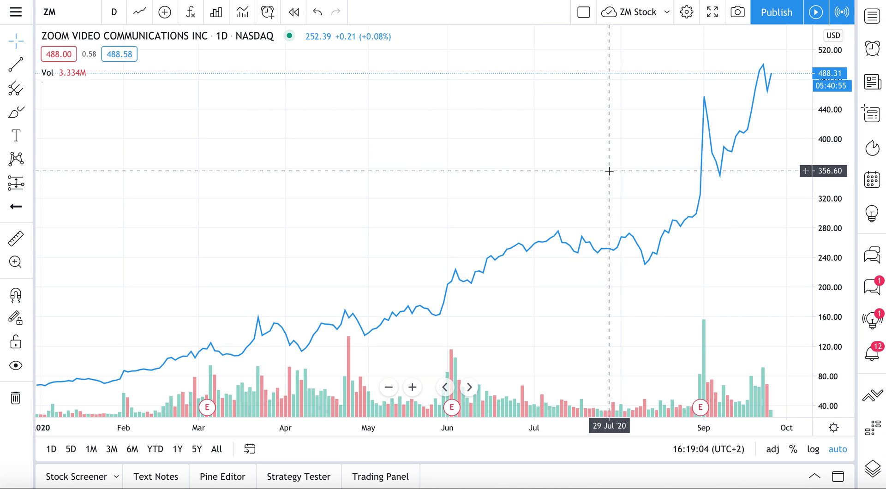
- Set the ZM chart to the YTD date range with a percentage price scale
{"action": "left_click", "coordinate": [155, 449]}
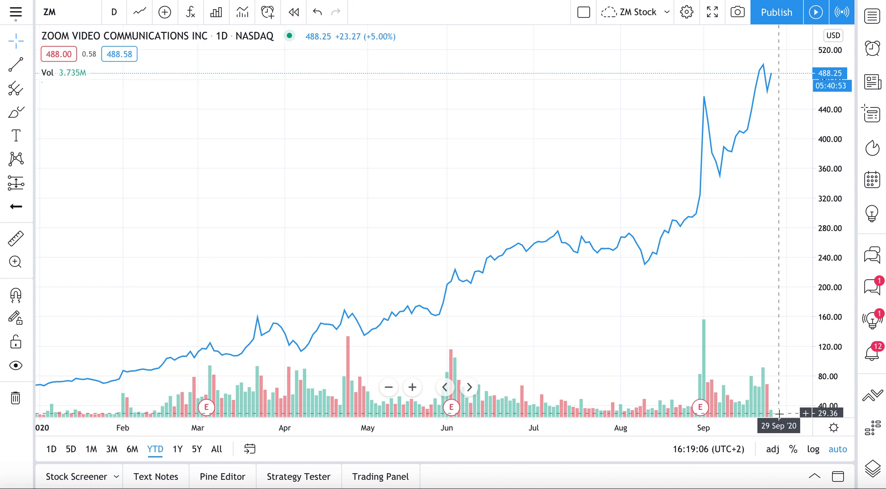
{"action": "left_click", "coordinate": [794, 452]}
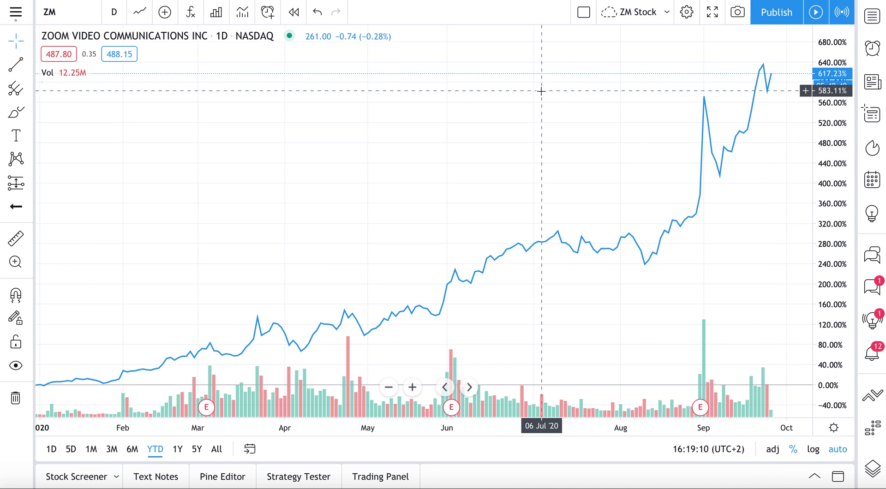
- Mark YTD Comparison, Buy dips chart and Stocks YTD Comparison as favorites in the saved layouts list
{"action": "left_click", "coordinate": [667, 14]}
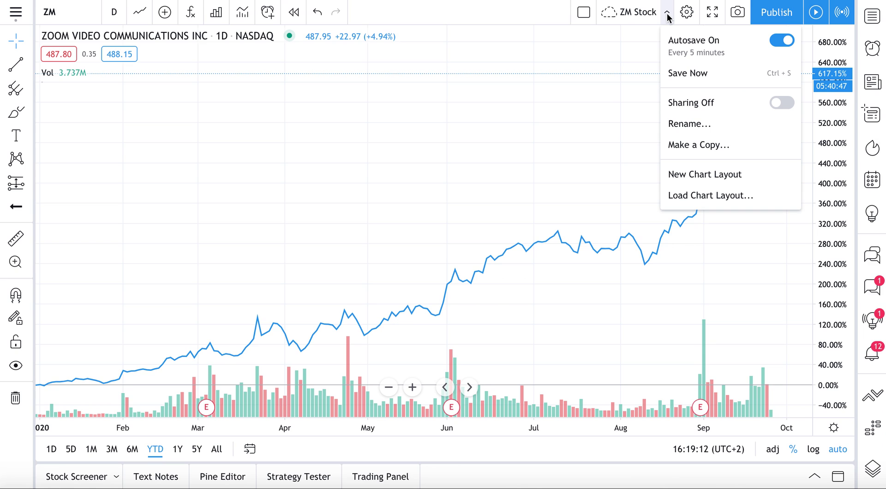
{"action": "left_click", "coordinate": [715, 196]}
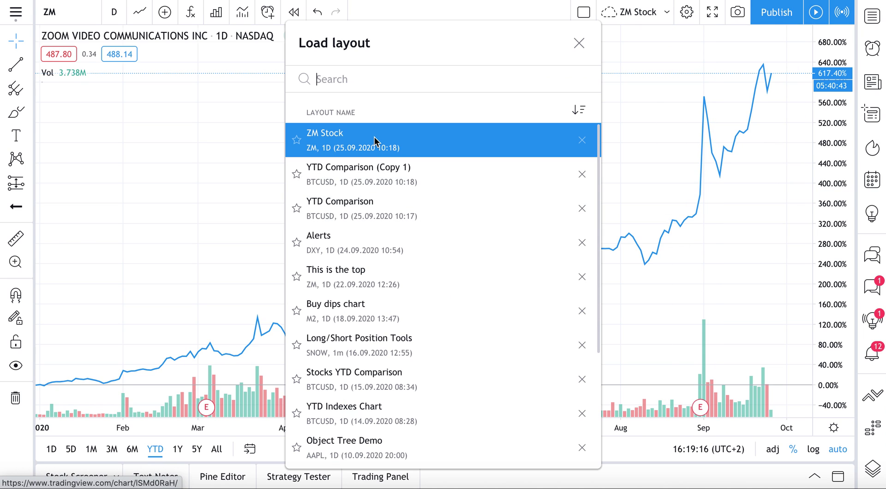
{"action": "scroll", "coordinate": [377, 221], "scroll_direction": "down", "scroll_amount": 5}
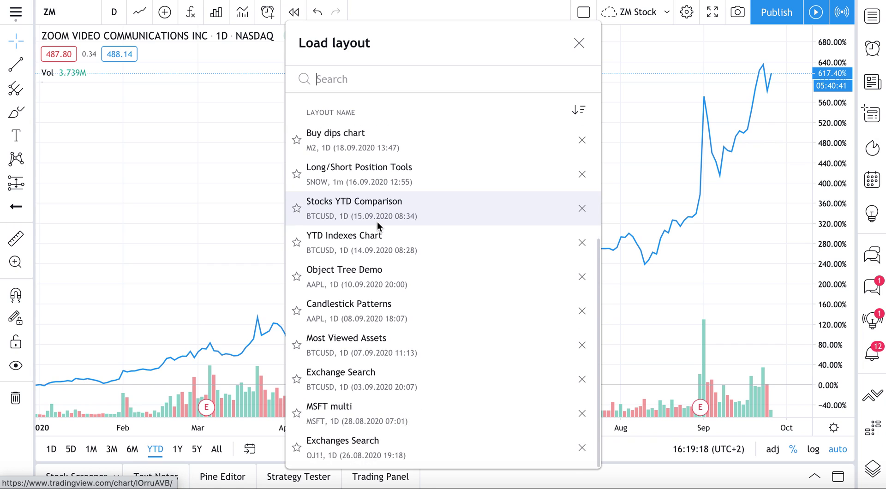
{"action": "scroll", "coordinate": [378, 222], "scroll_direction": "up", "scroll_amount": 5}
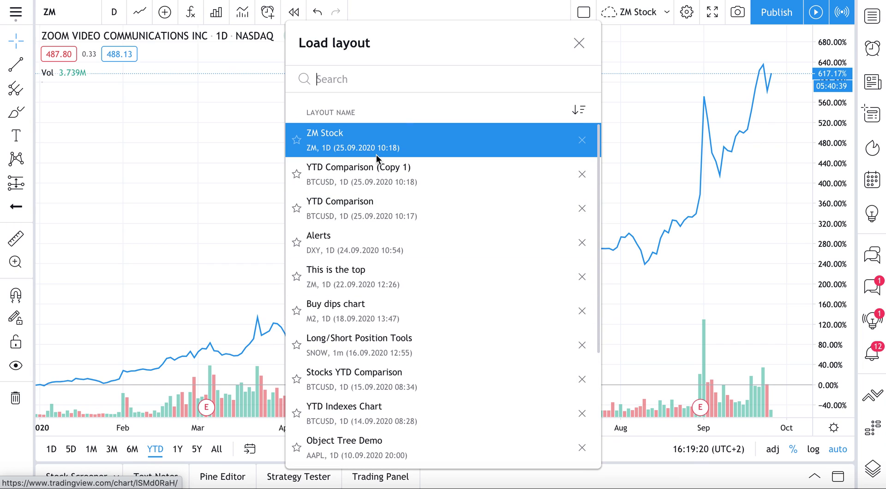
{"action": "left_click", "coordinate": [296, 212]}
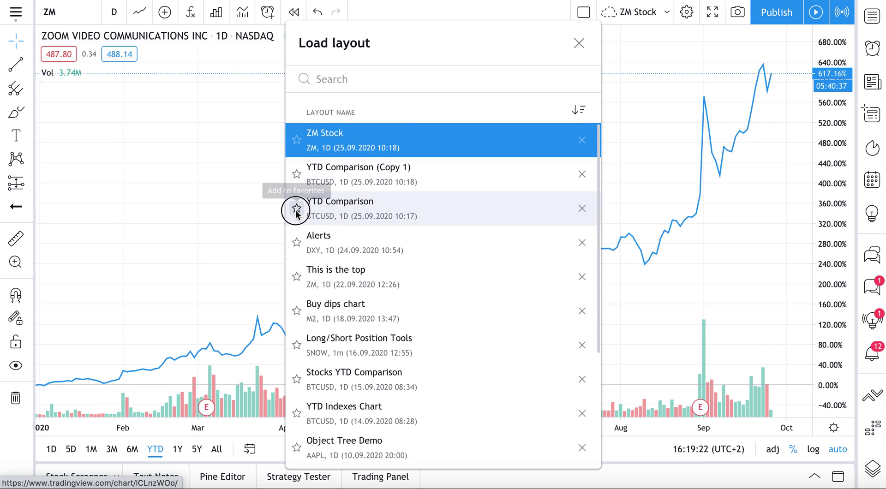
{"action": "left_click", "coordinate": [296, 312]}
{"action": "left_click", "coordinate": [297, 379]}
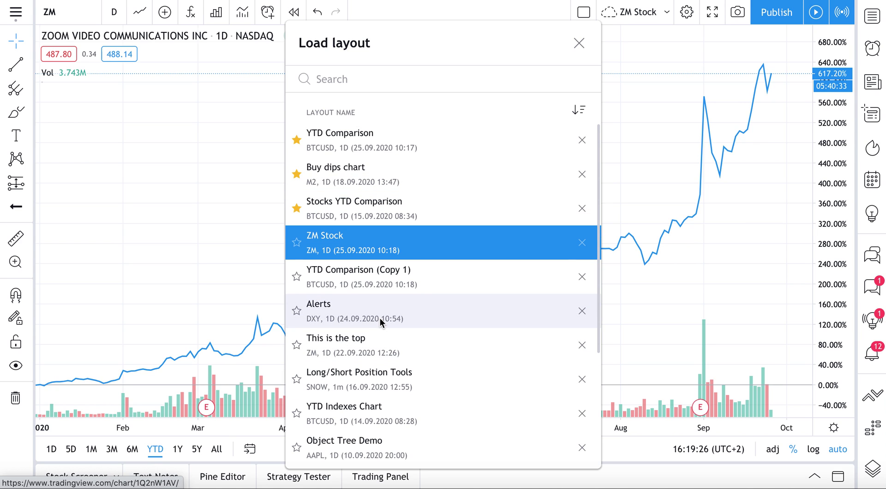
- Load the Candlestick Patterns layout from the saved layouts
{"action": "scroll", "coordinate": [381, 317], "scroll_direction": "down", "scroll_amount": 4}
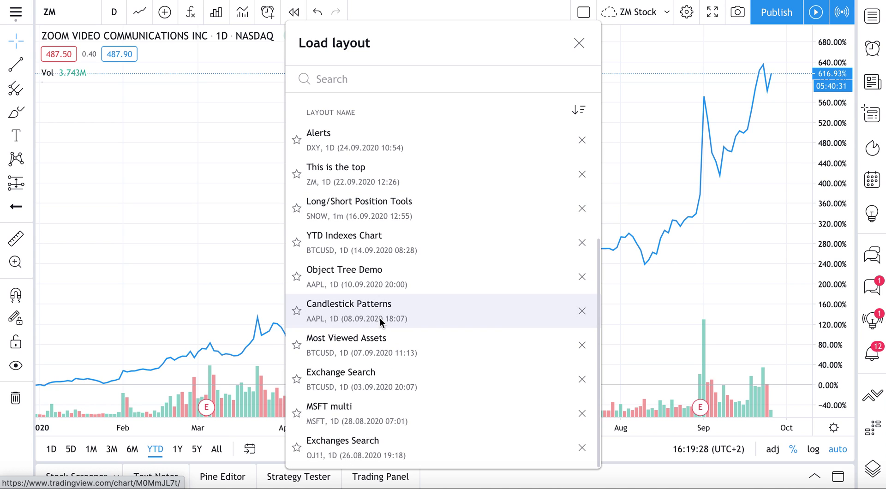
{"action": "scroll", "coordinate": [380, 317], "scroll_direction": "up", "scroll_amount": 4}
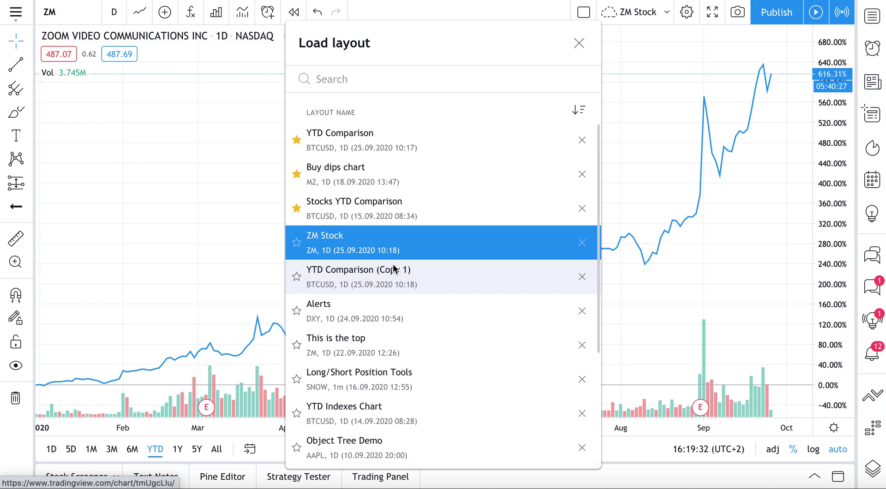
{"action": "scroll", "coordinate": [388, 319], "scroll_direction": "down", "scroll_amount": 3}
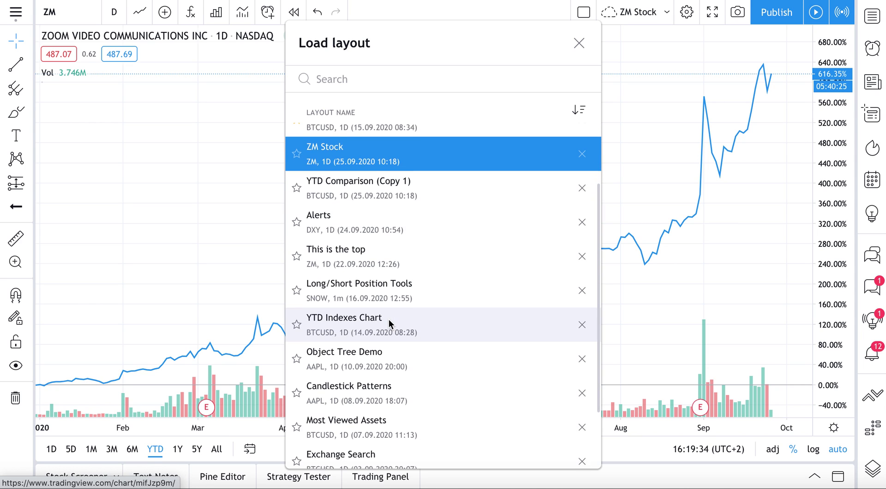
{"action": "scroll", "coordinate": [388, 319], "scroll_direction": "down", "scroll_amount": 1}
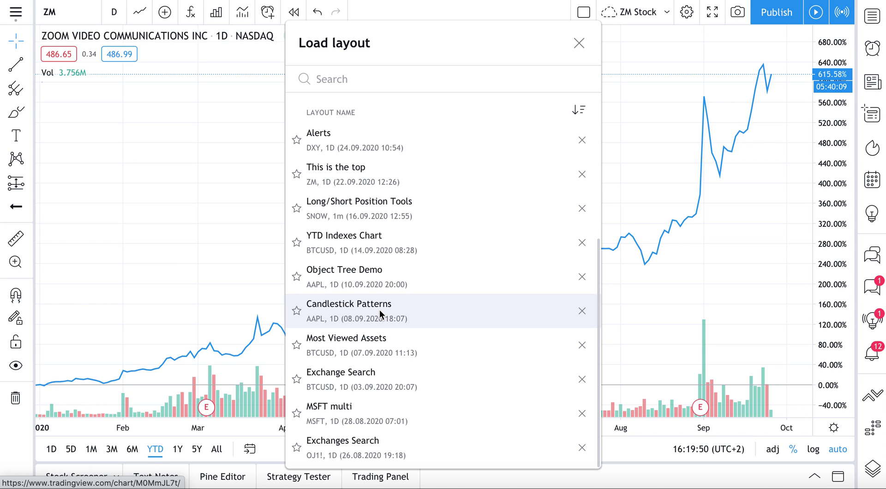
{"action": "left_click", "coordinate": [374, 311]}
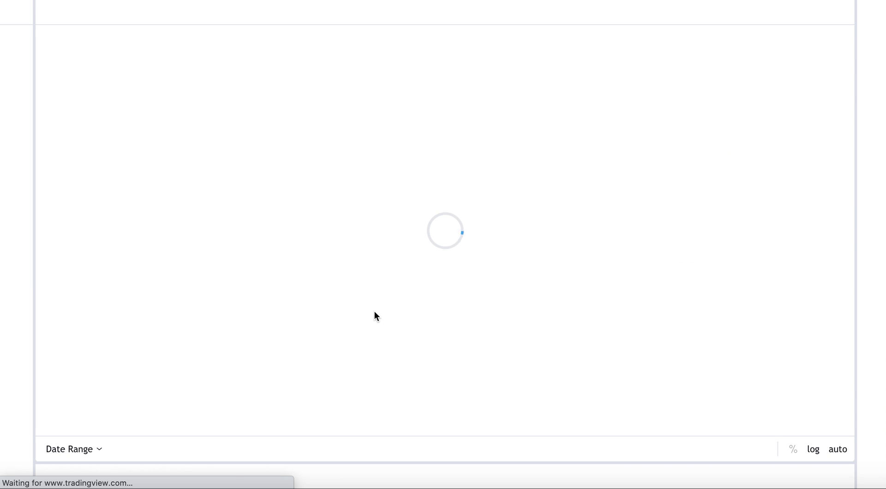
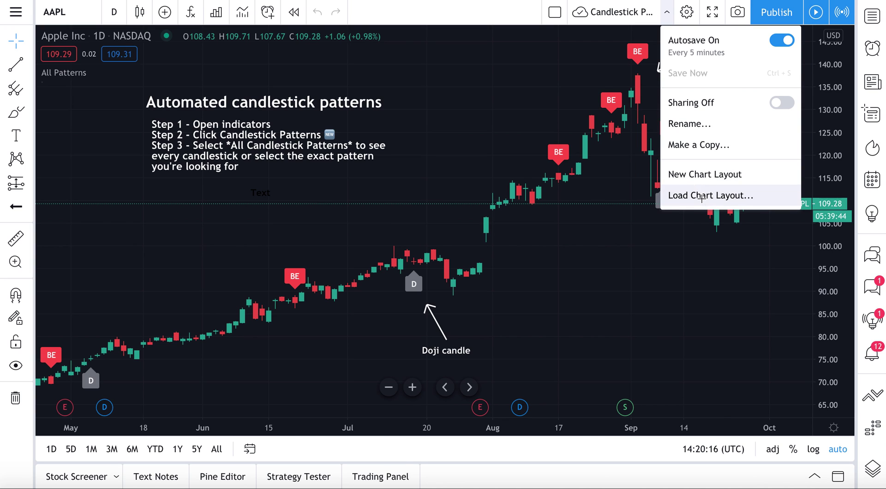
- Review the favorited layouts and the sort orders of the saved layouts list, leaving the Candlestick Patterns layout loaded
{"action": "left_click", "coordinate": [701, 196]}
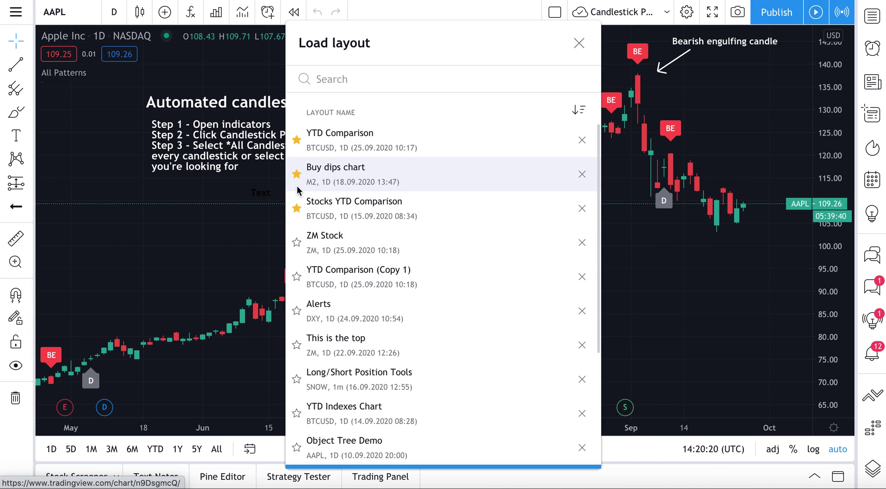
{"action": "left_click", "coordinate": [580, 111]}
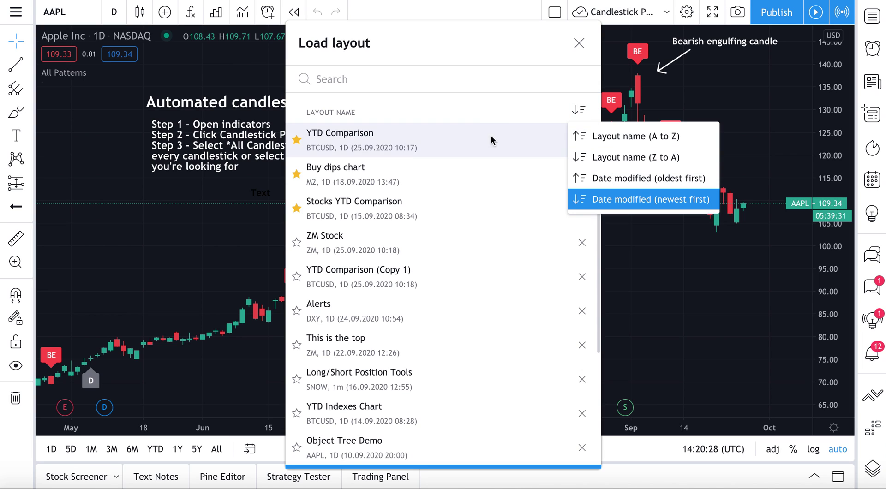
{"action": "left_click", "coordinate": [581, 112]}
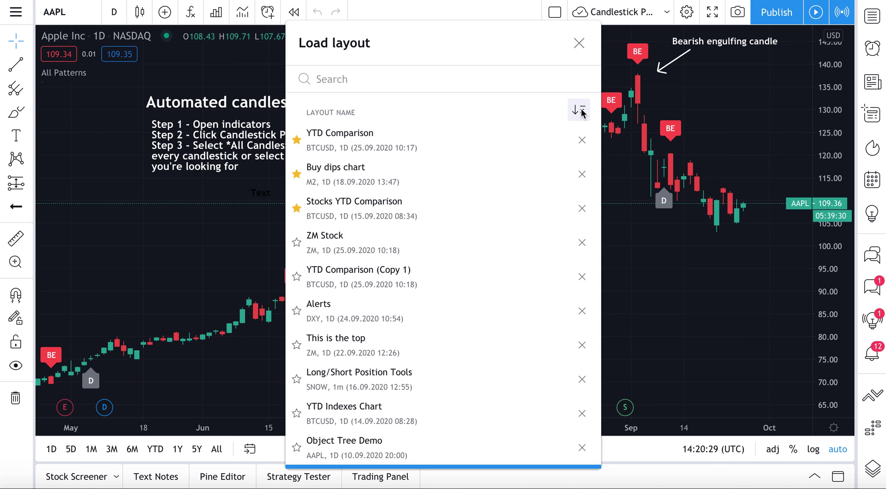
{"action": "left_click", "coordinate": [578, 43]}
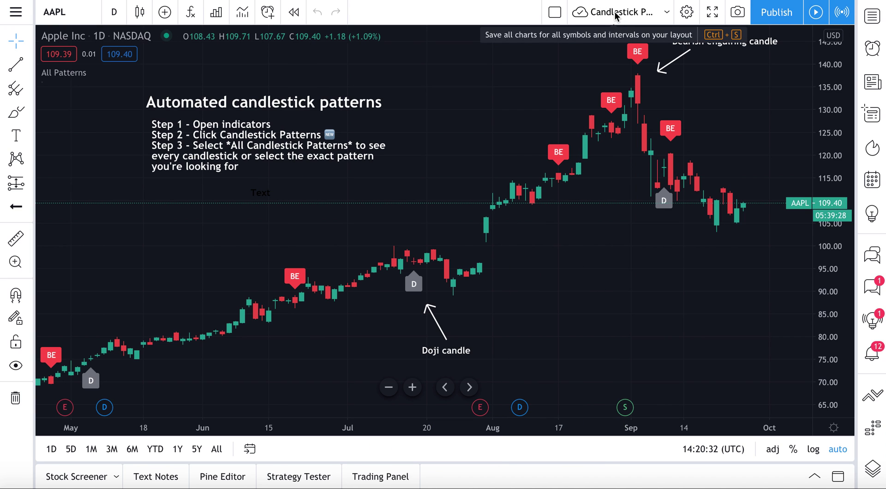
- Load the ZM Stock layout from the saved layouts
{"action": "left_click", "coordinate": [666, 13]}
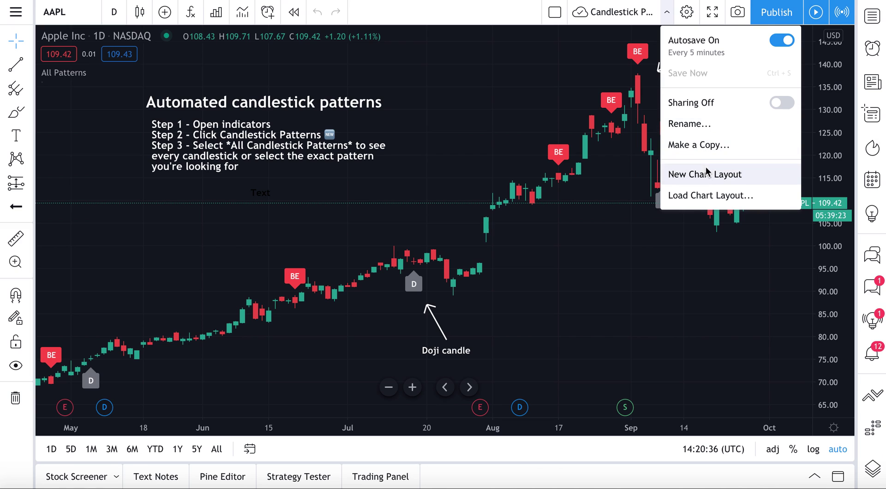
{"action": "left_click", "coordinate": [705, 197]}
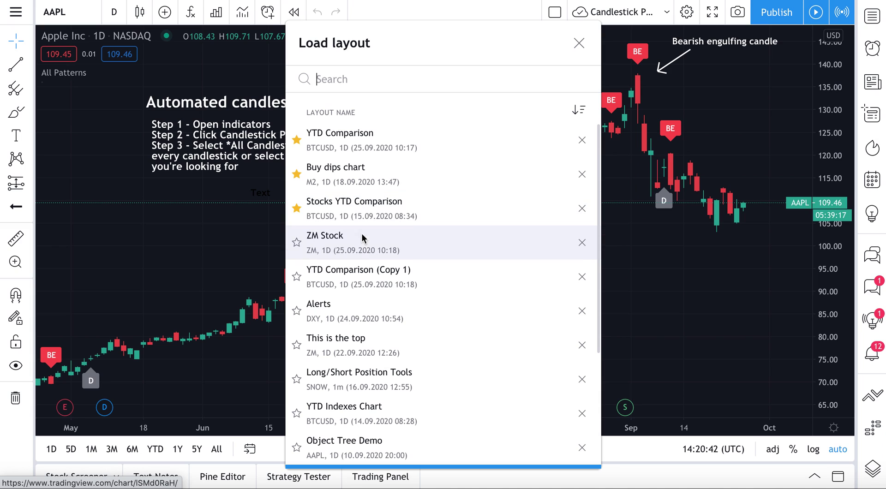
{"action": "left_click", "coordinate": [362, 250]}
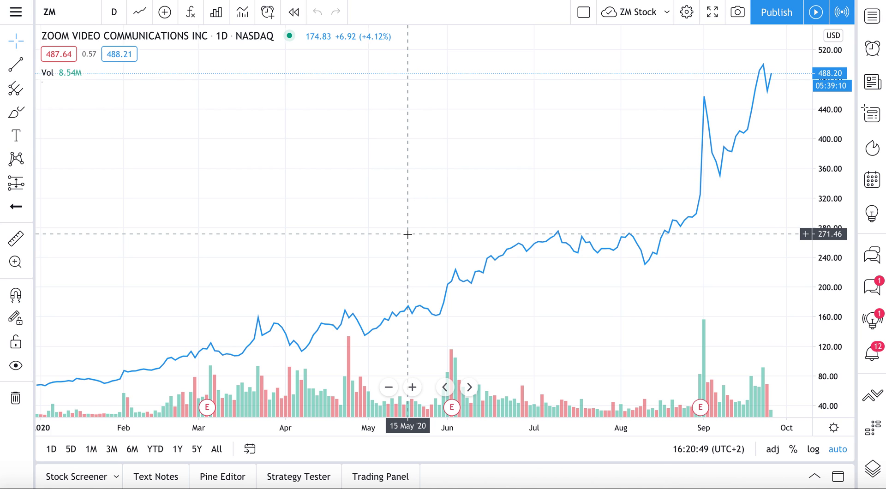
- Review the ZM Stock layout's management options and open the list of saved layouts
{"action": "left_click", "coordinate": [667, 15]}
{"action": "left_click", "coordinate": [637, 81]}
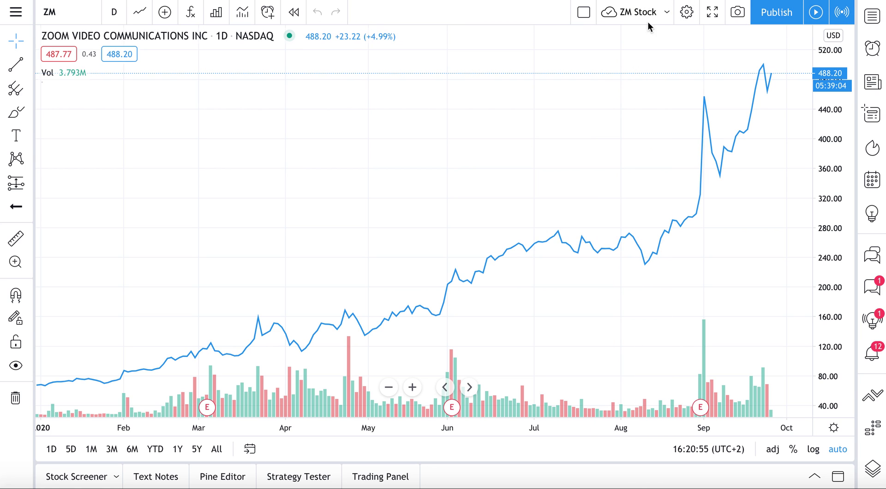
{"action": "left_click", "coordinate": [665, 14]}
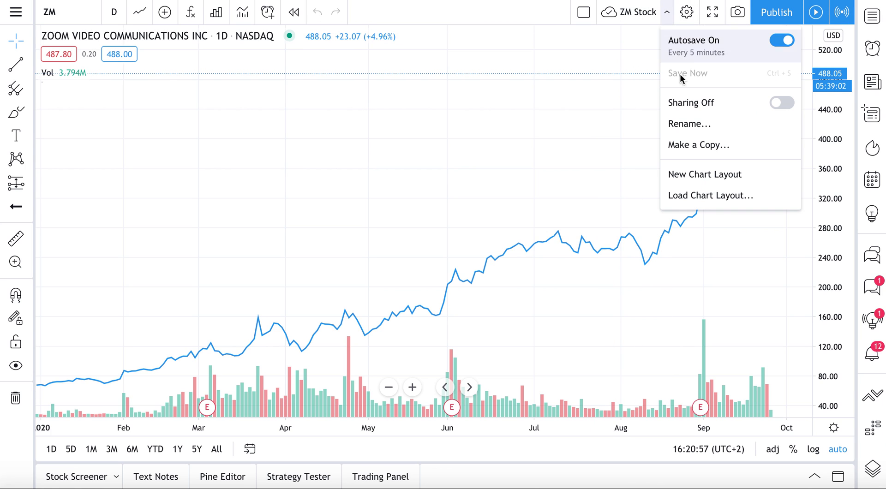
{"action": "left_click", "coordinate": [698, 197]}
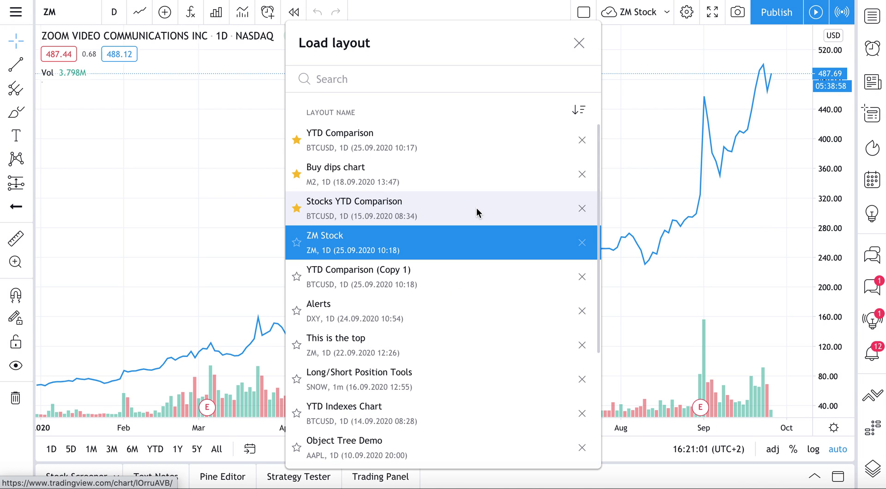